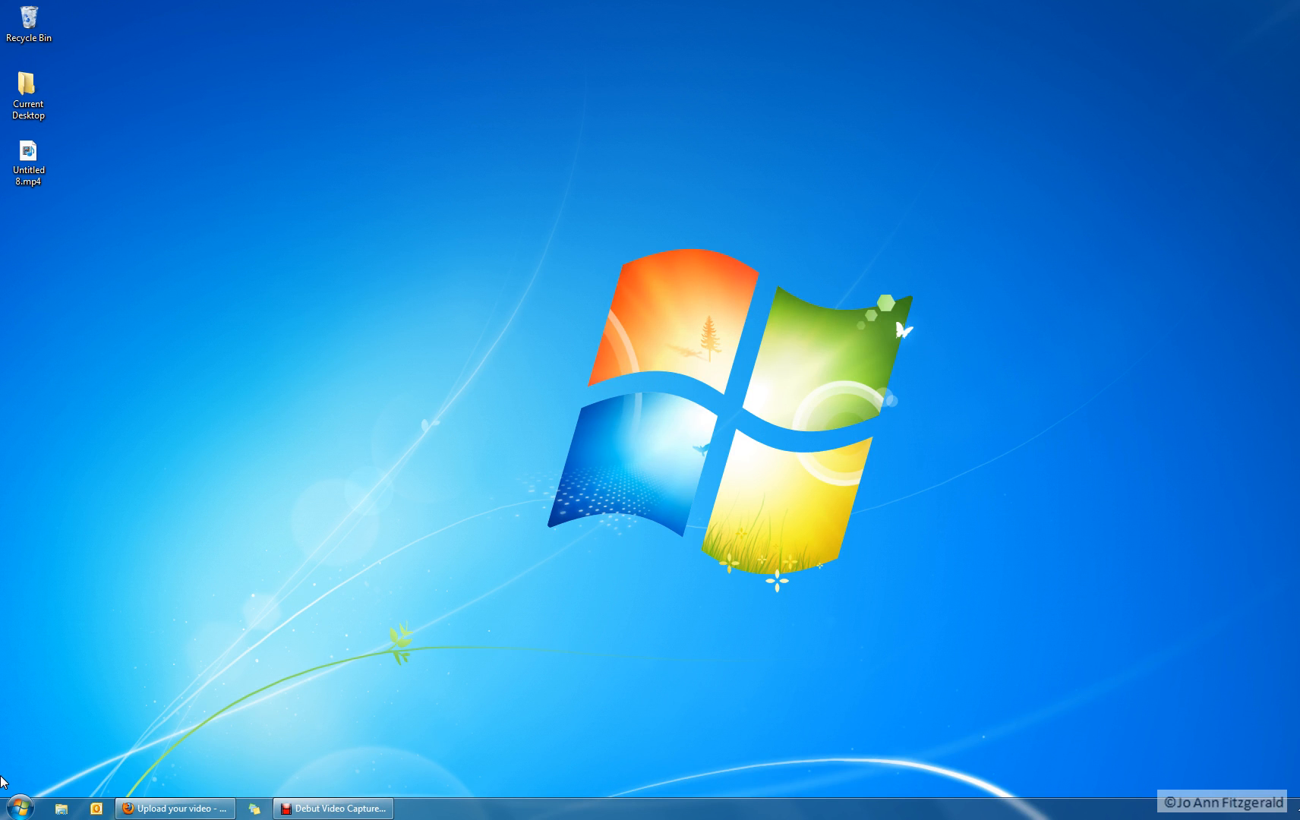
Step: Open Paint from the Windows accessories and enlarge its window so the full ribbon and more of the canvas show
{"action": "left_click", "coordinate": [20, 808]}
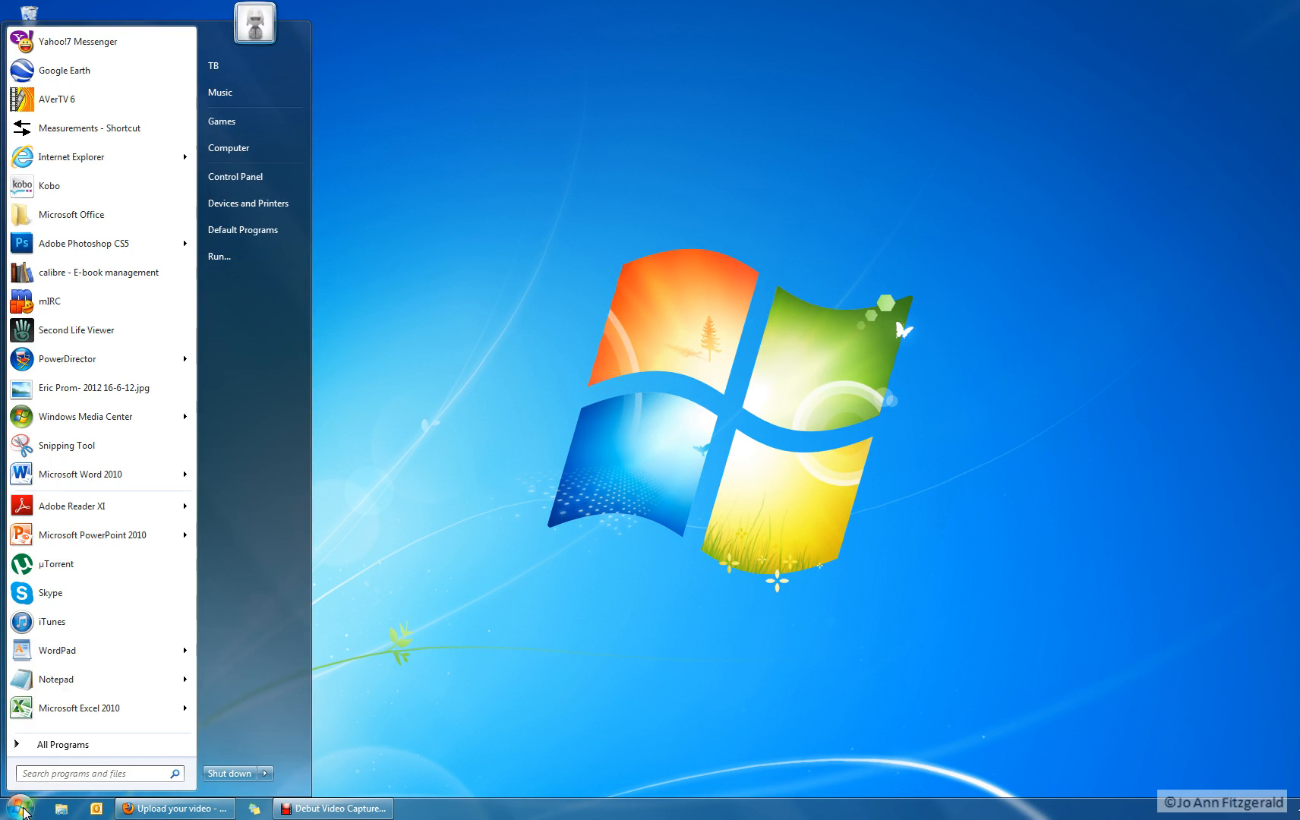
{"action": "left_click", "coordinate": [60, 745]}
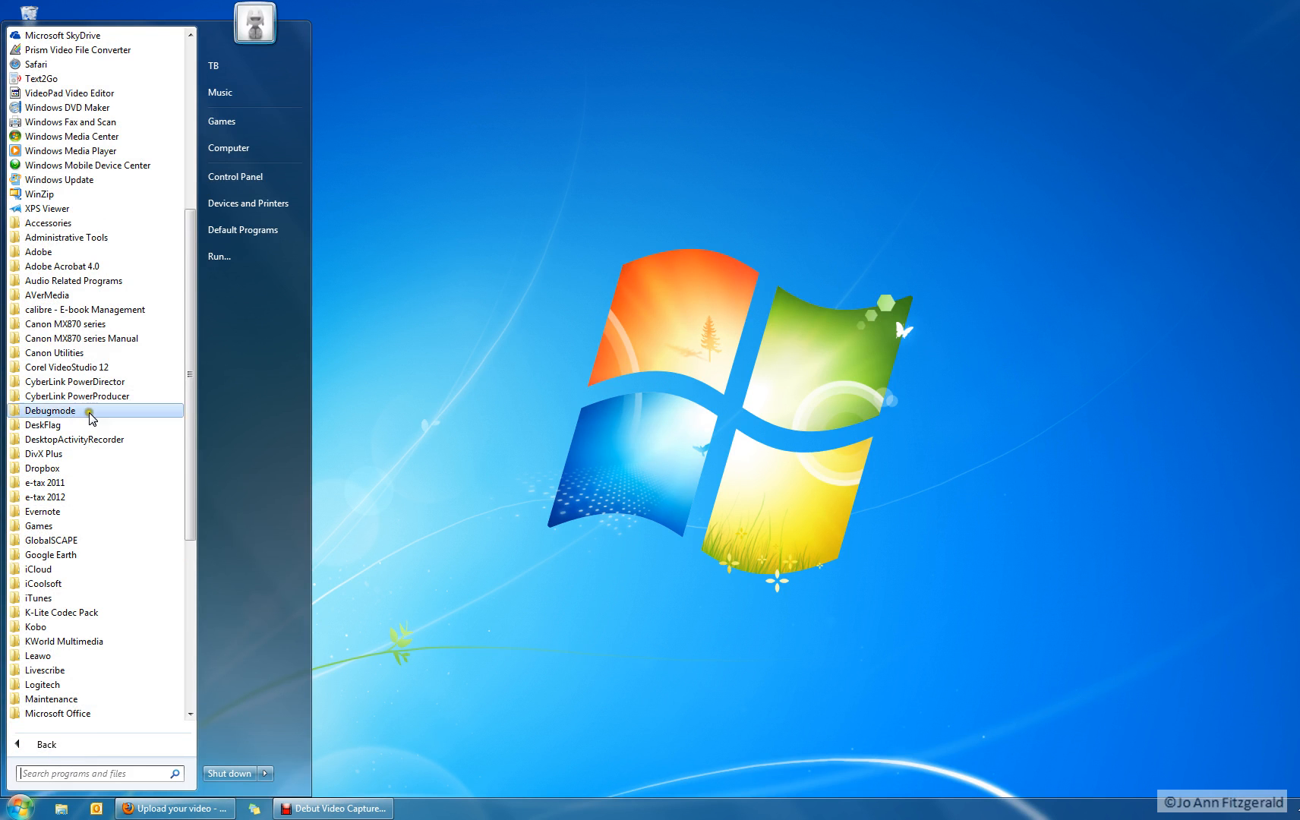
{"action": "left_click", "coordinate": [68, 223]}
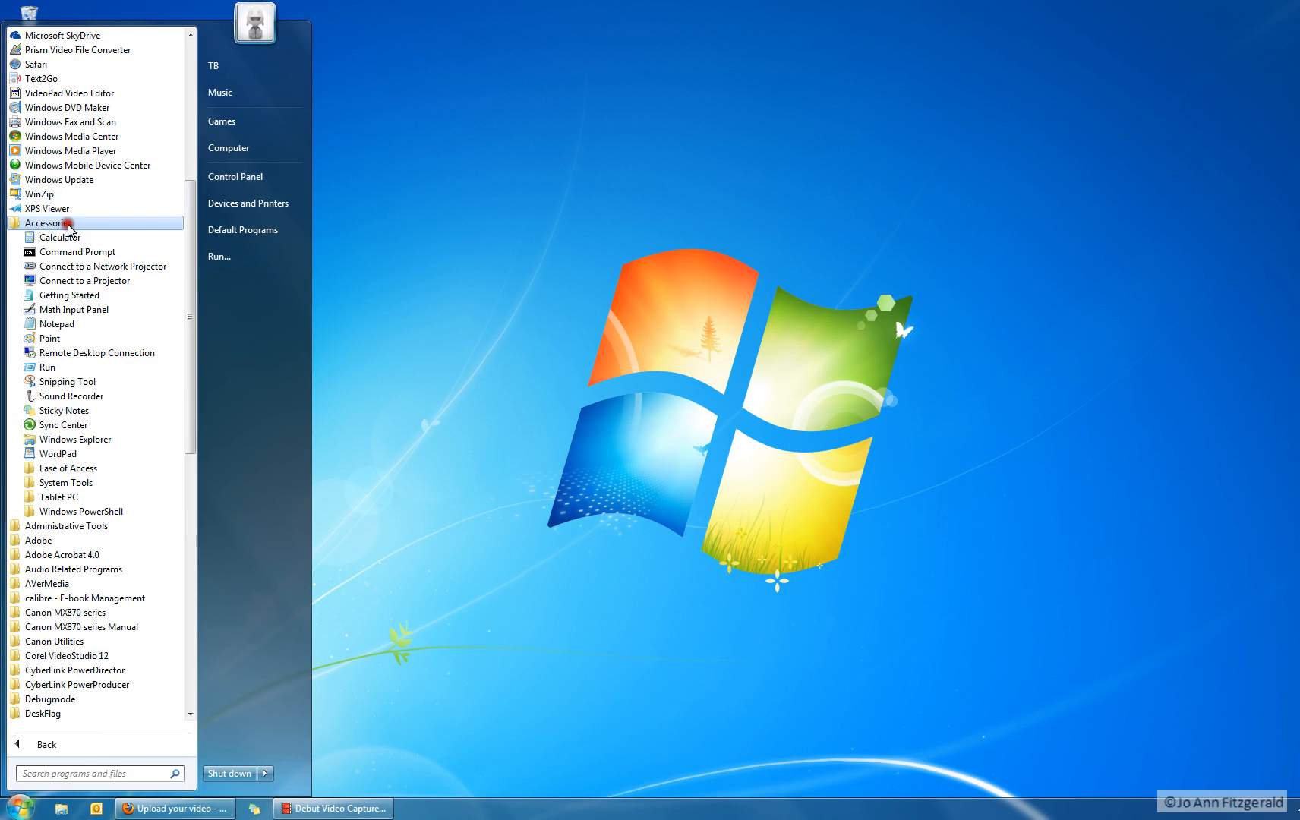
{"action": "left_click", "coordinate": [50, 339]}
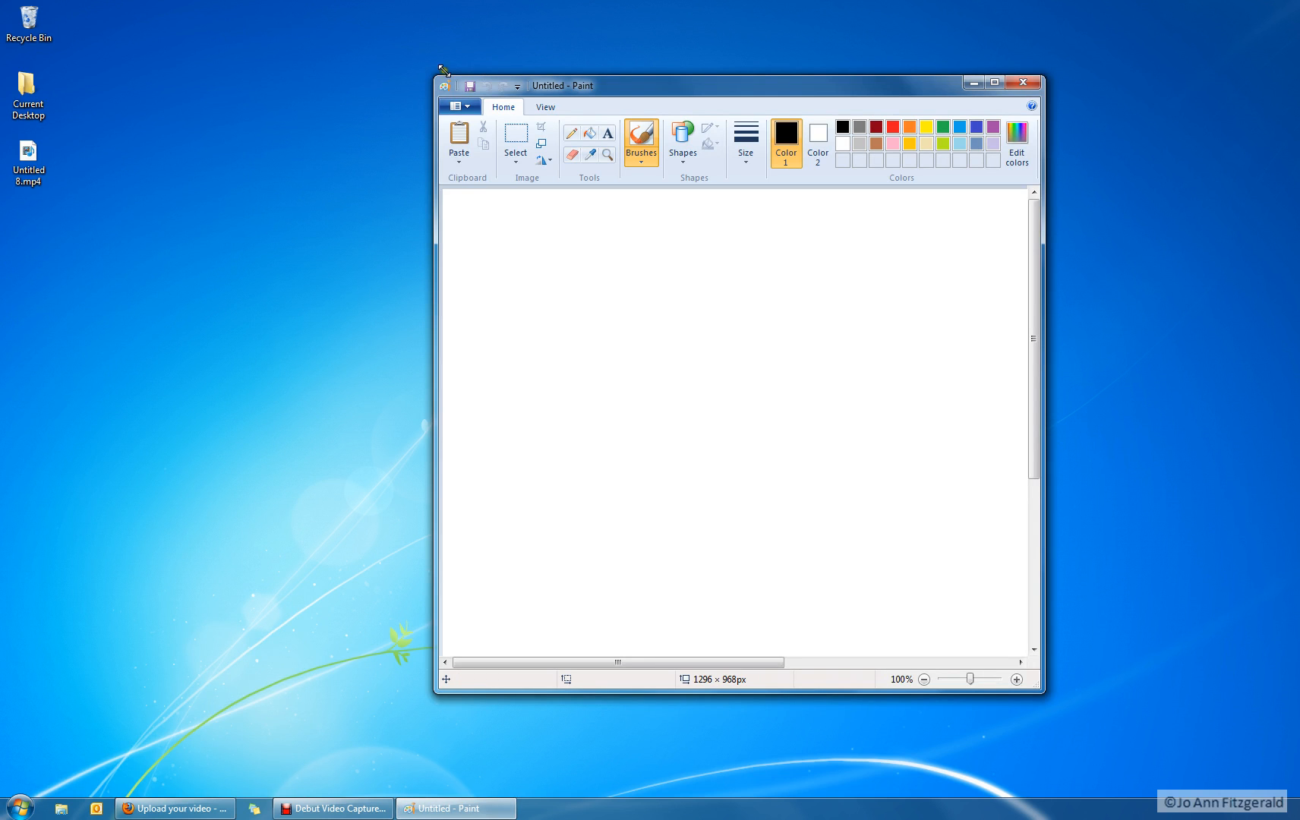
{"action": "left_click_drag", "start_coordinate": [438, 74], "coordinate": [234, 13]}
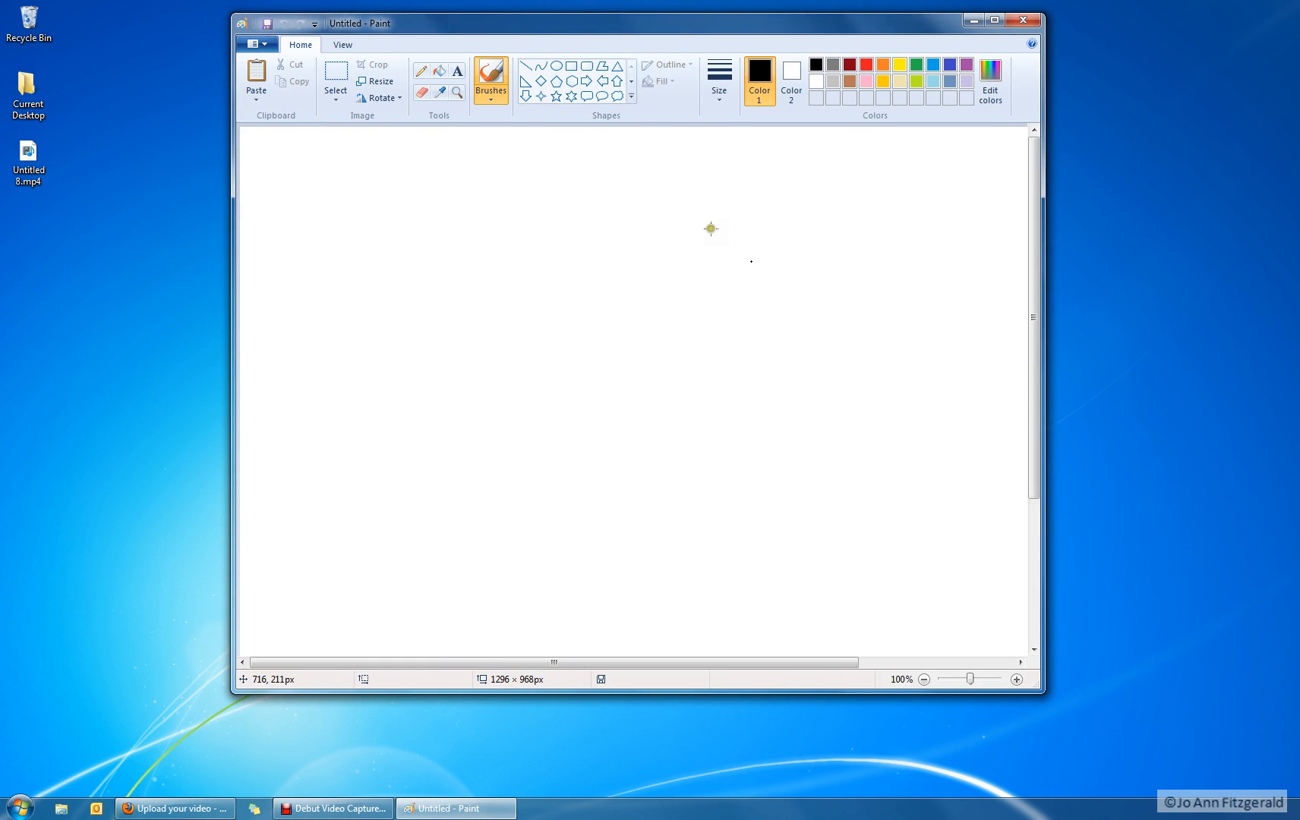
Step: Dab a small black dot near the canvas's upper-left corner and look over the brush types and view options
{"action": "left_click", "coordinate": [332, 154]}
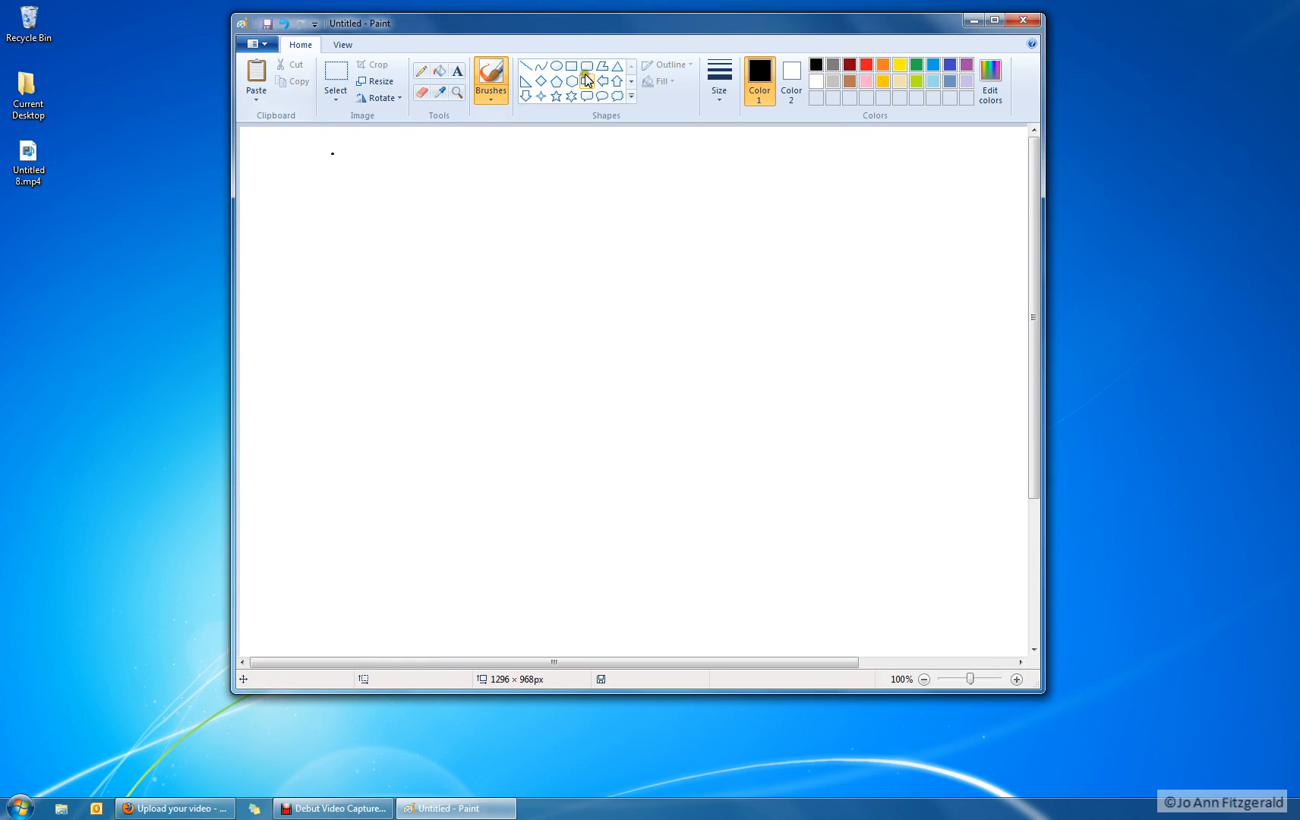
{"action": "left_click", "coordinate": [486, 96]}
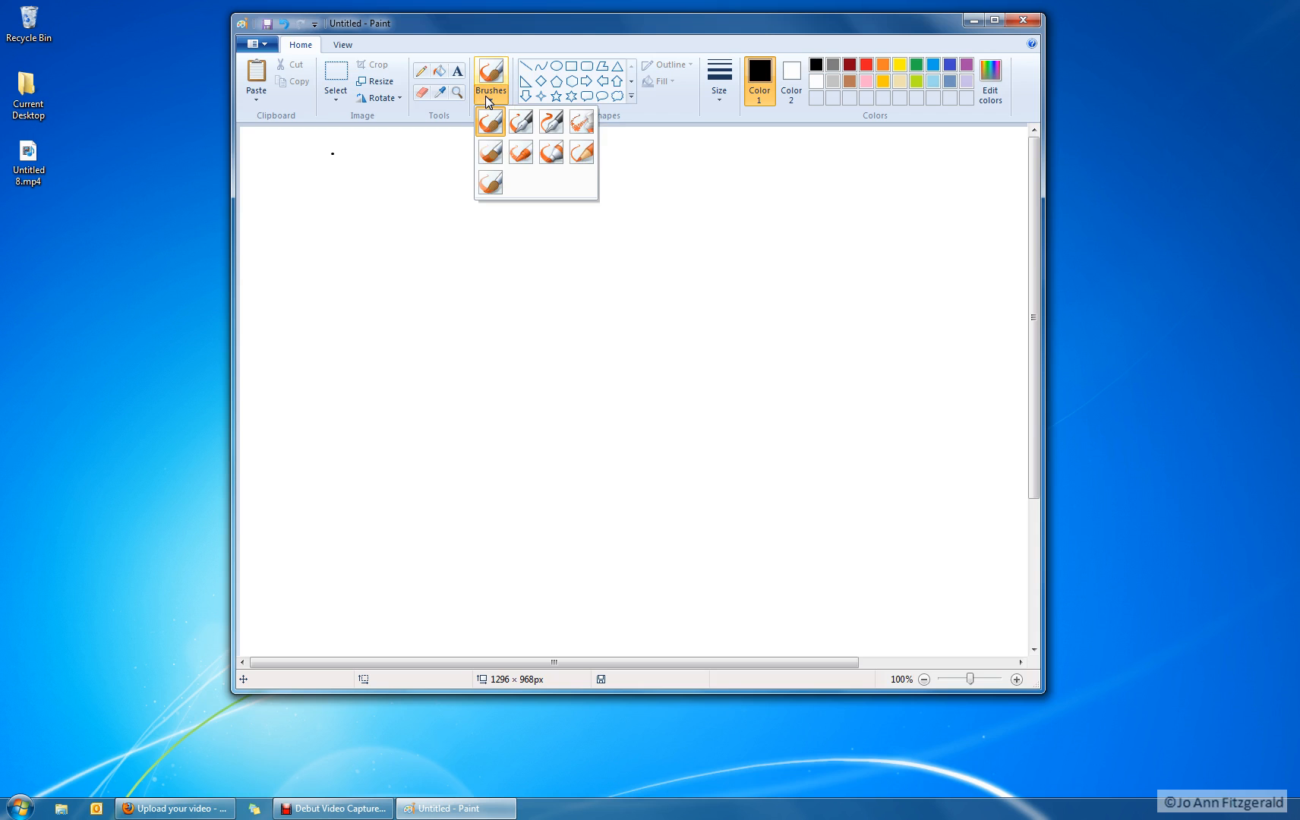
{"action": "left_click", "coordinate": [485, 95]}
{"action": "left_click", "coordinate": [339, 46]}
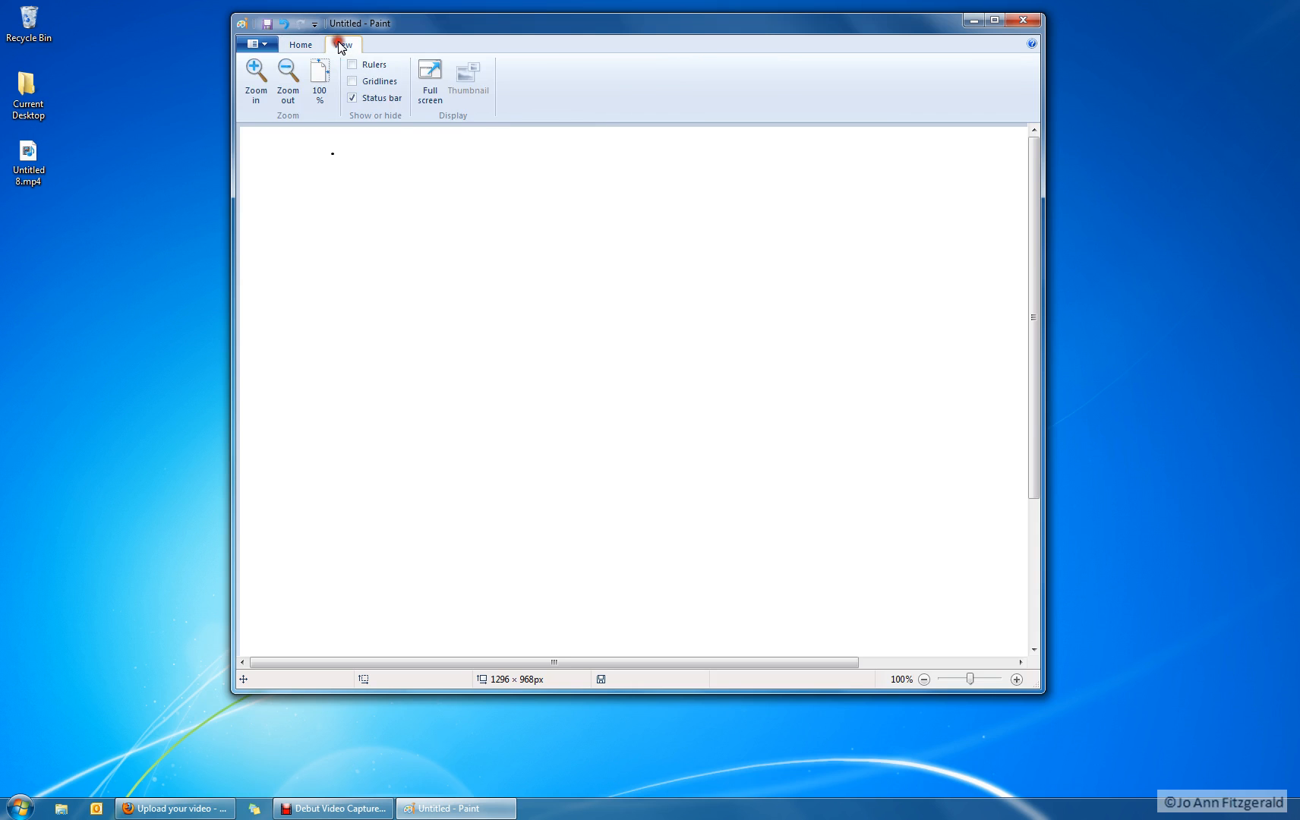
{"action": "left_click", "coordinate": [313, 44]}
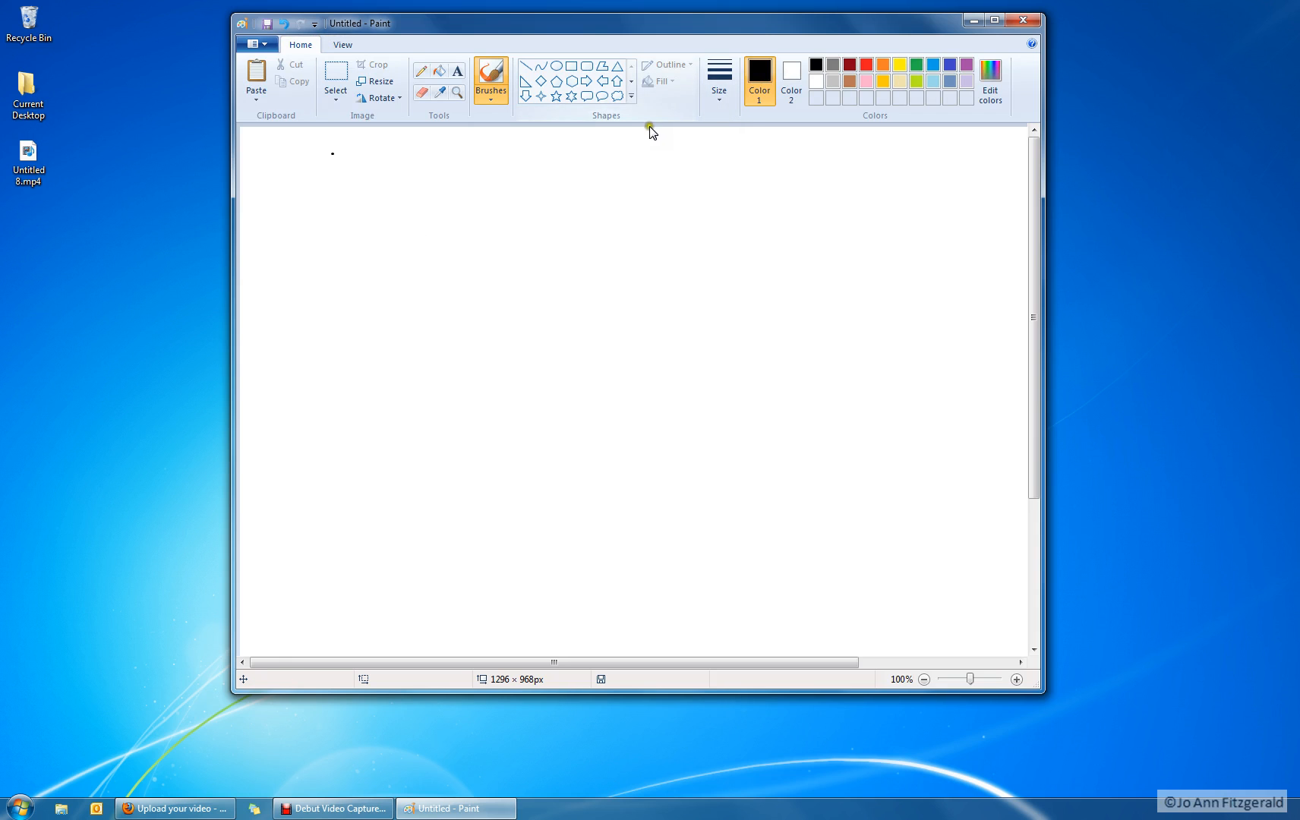
Step: Paint two round blue eyes side by side on the upper canvas with the Watercolor brush at the thickest size
{"action": "left_click", "coordinate": [720, 99]}
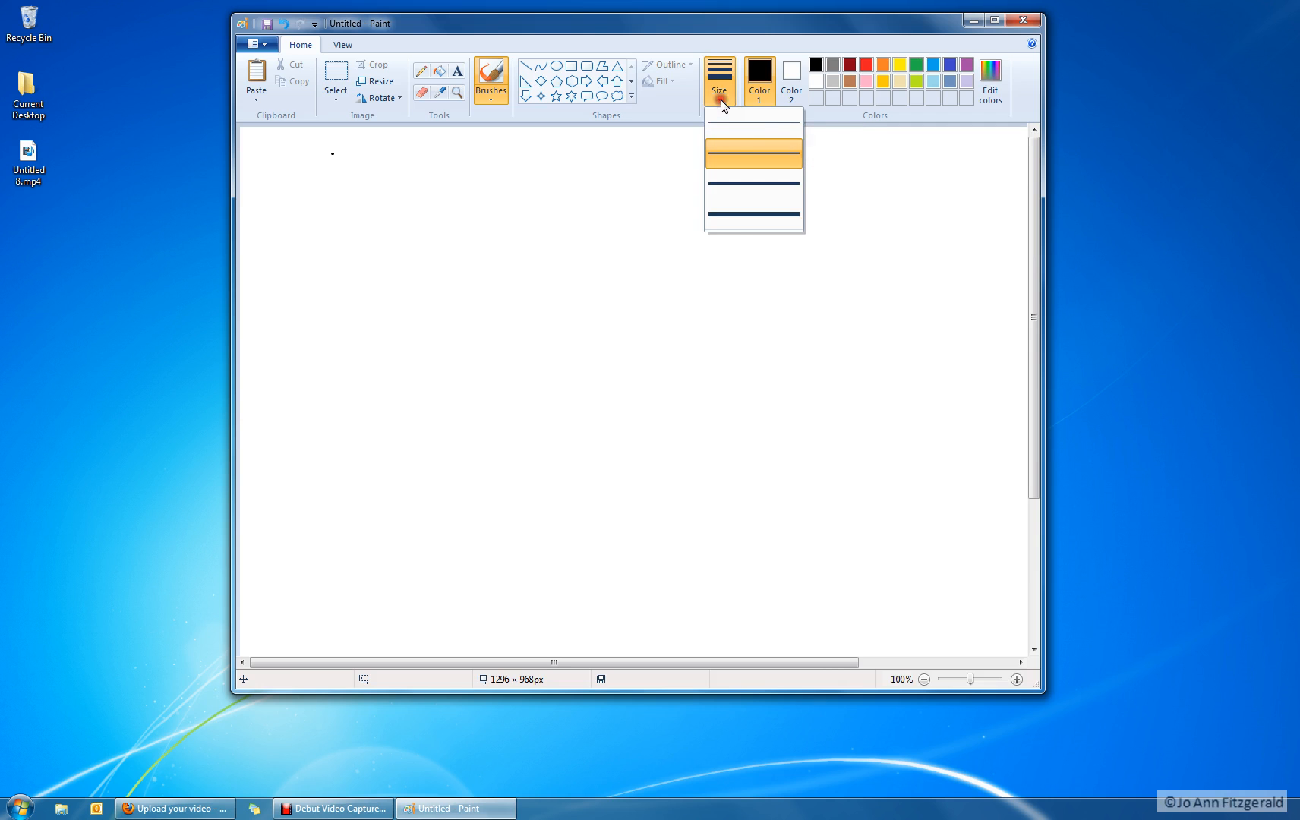
{"action": "left_click", "coordinate": [713, 207]}
{"action": "left_click", "coordinate": [484, 91]}
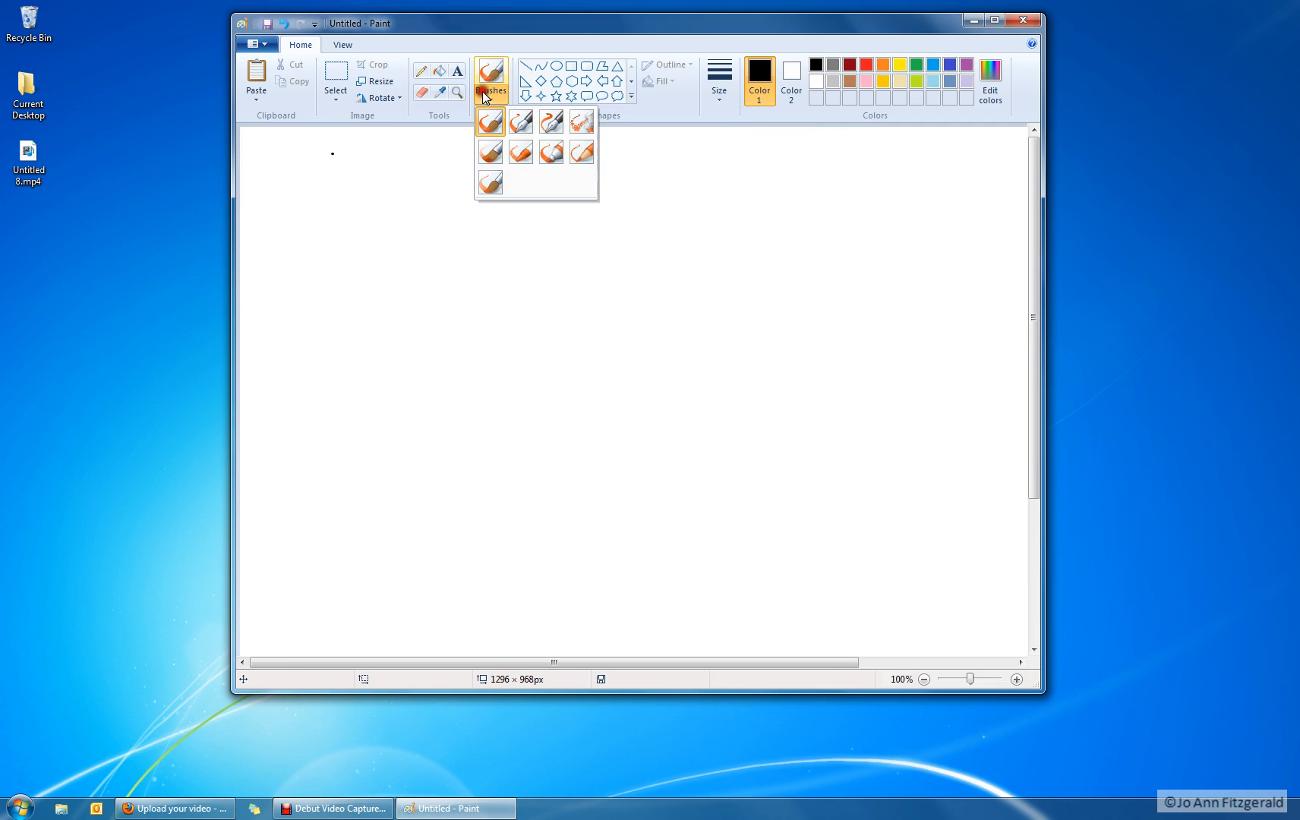
{"action": "left_click", "coordinate": [491, 184]}
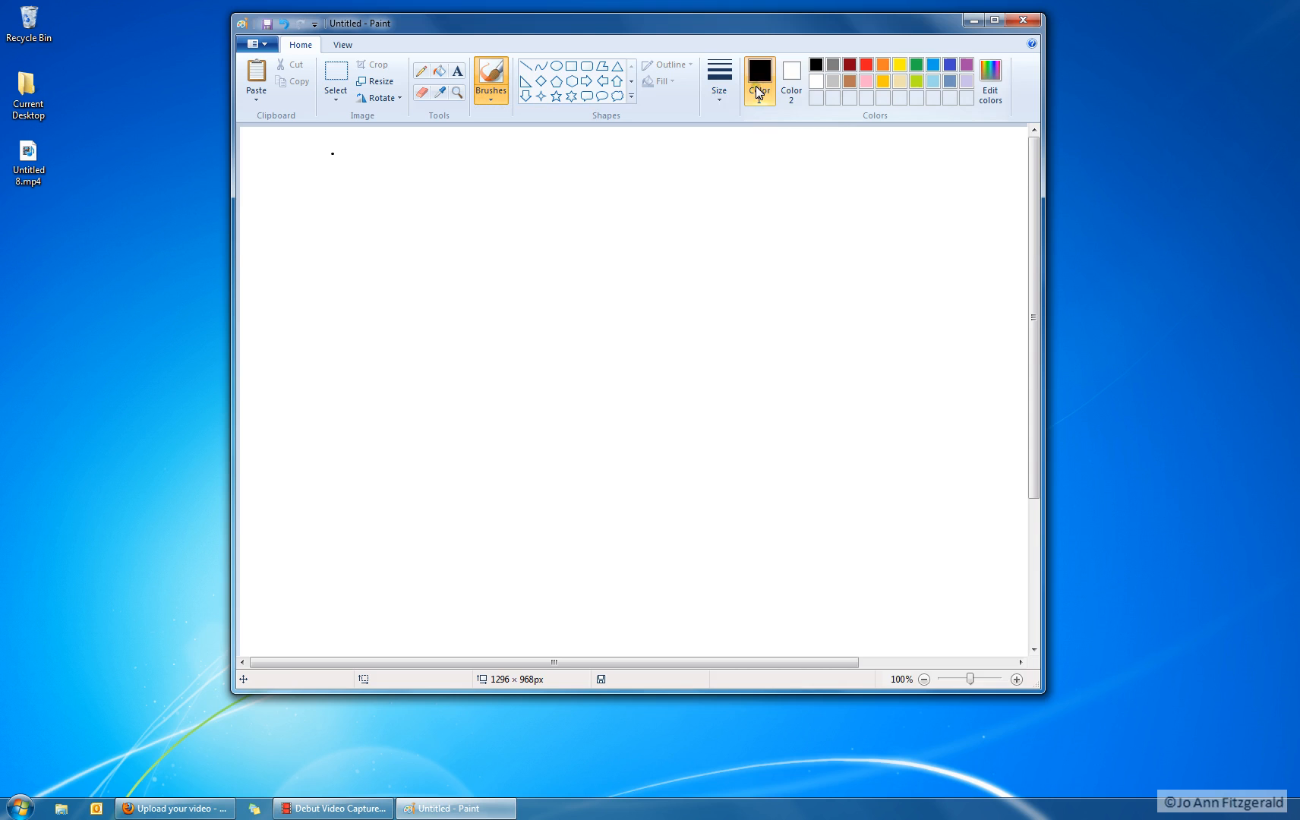
{"action": "left_click", "coordinate": [933, 66]}
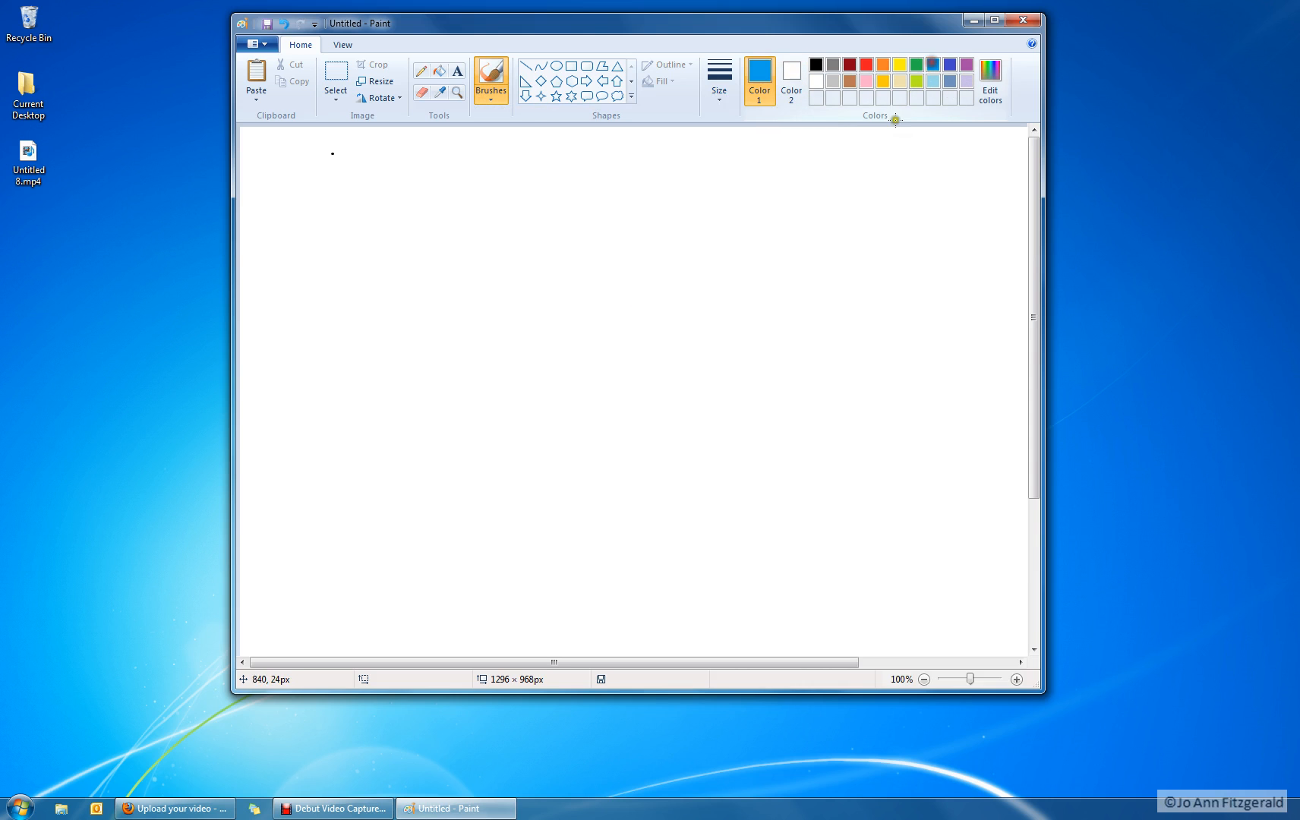
{"action": "left_click_drag", "start_coordinate": [453, 238], "coordinate": [460, 246]}
{"action": "mouse_move", "coordinate": [574, 244]}
{"action": "left_mouse_down"}
{"action": "mouse_move", "coordinate": [588, 259]}
{"action": "mouse_move", "coordinate": [578, 250]}
{"action": "left_mouse_up"}
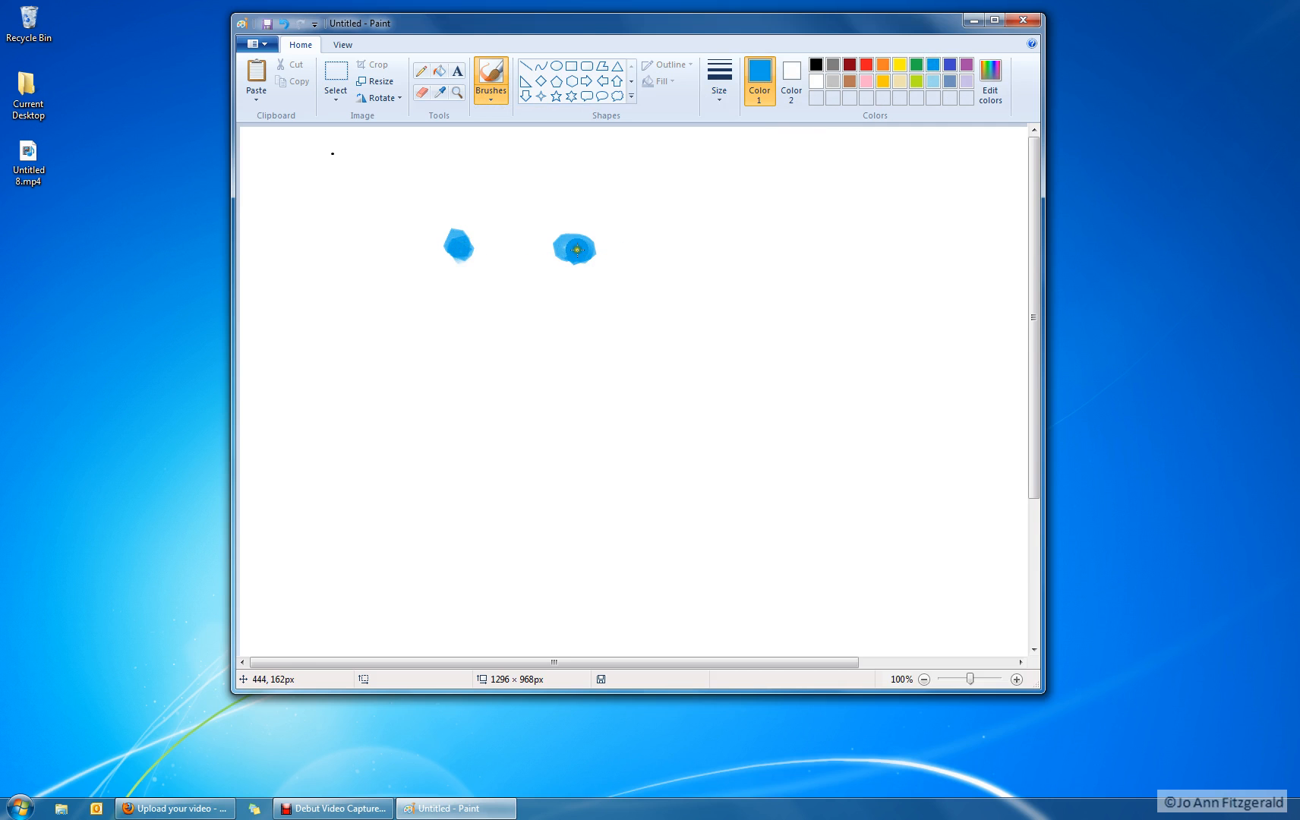
{"action": "left_click", "coordinate": [573, 246]}
{"action": "left_click_drag", "start_coordinate": [572, 246], "coordinate": [578, 249]}
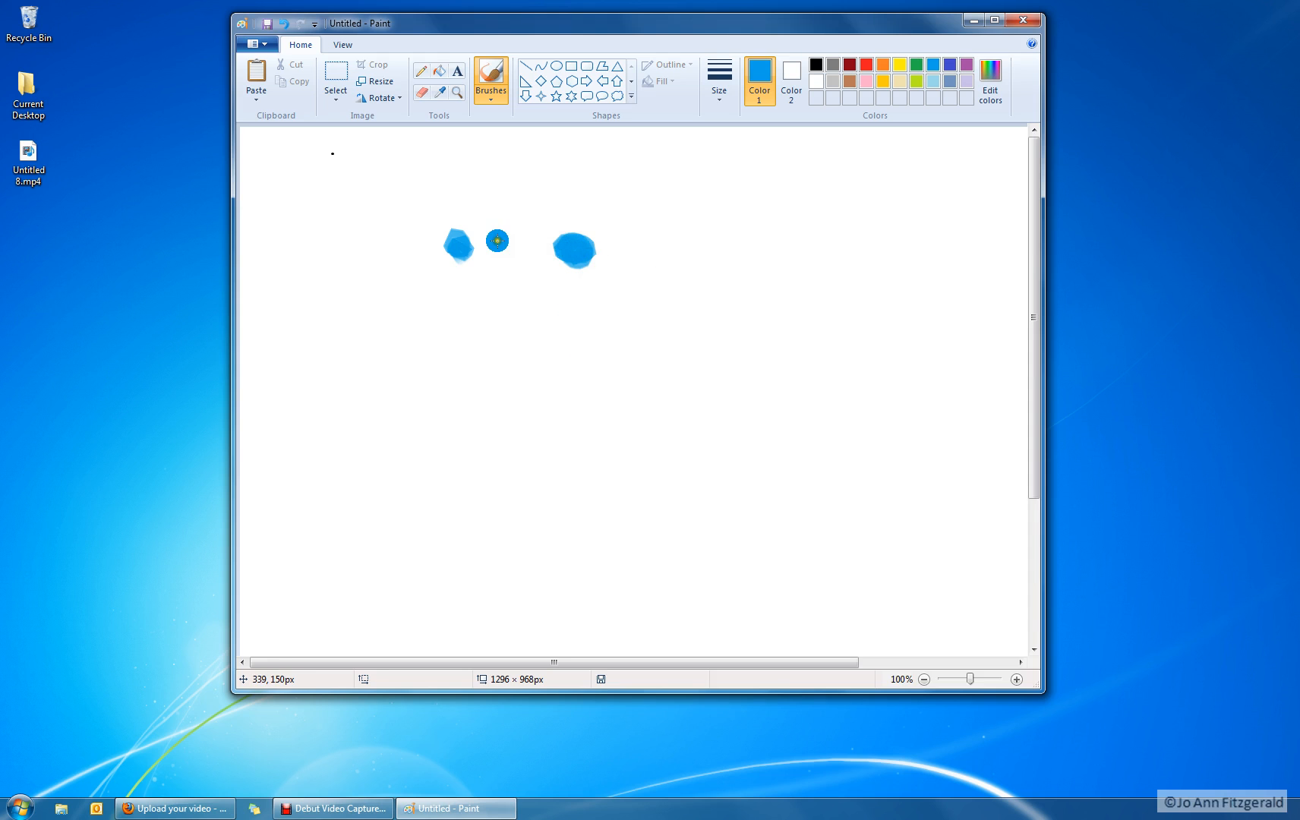
{"action": "left_click_drag", "start_coordinate": [459, 243], "coordinate": [463, 249]}
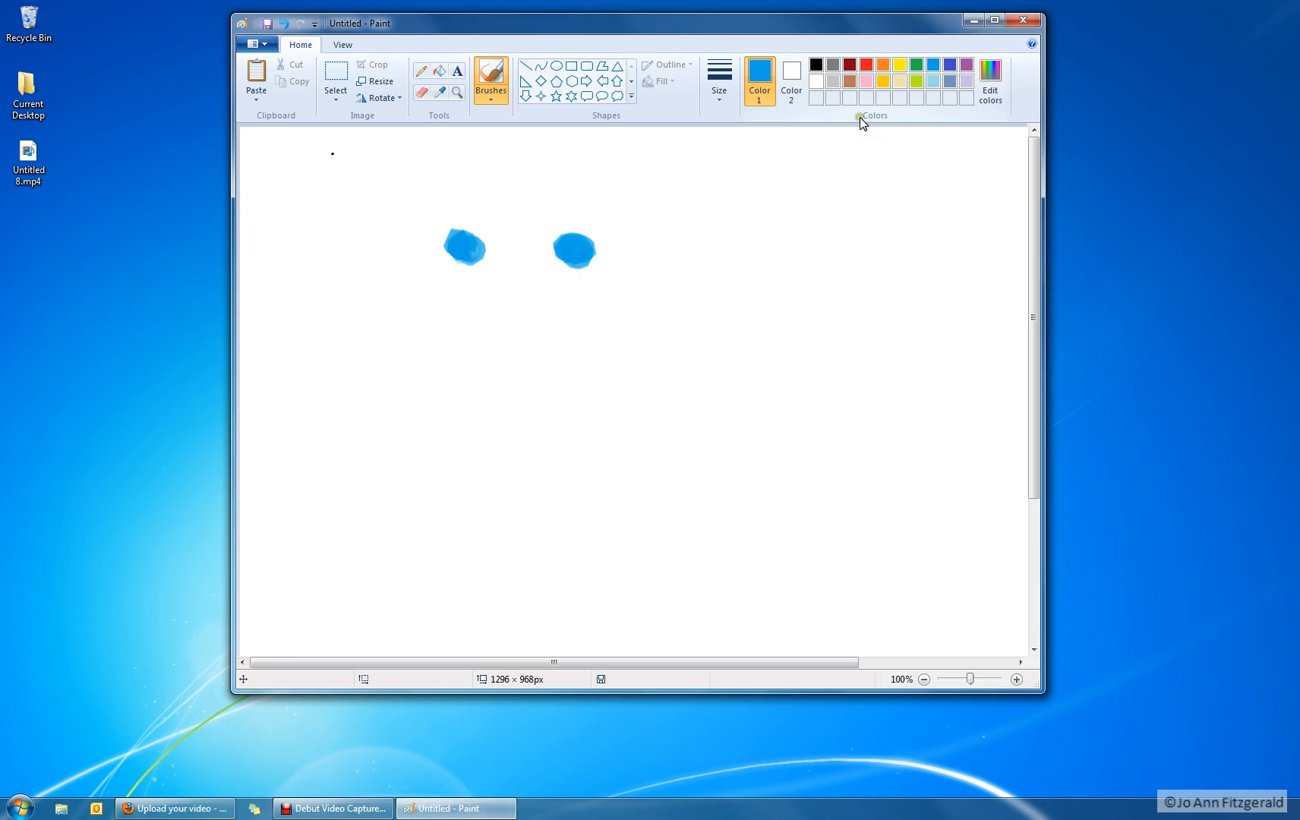
Step: Paint a tiny black nose between and below the eyes using the thinnest brush size
{"action": "left_click", "coordinate": [816, 65]}
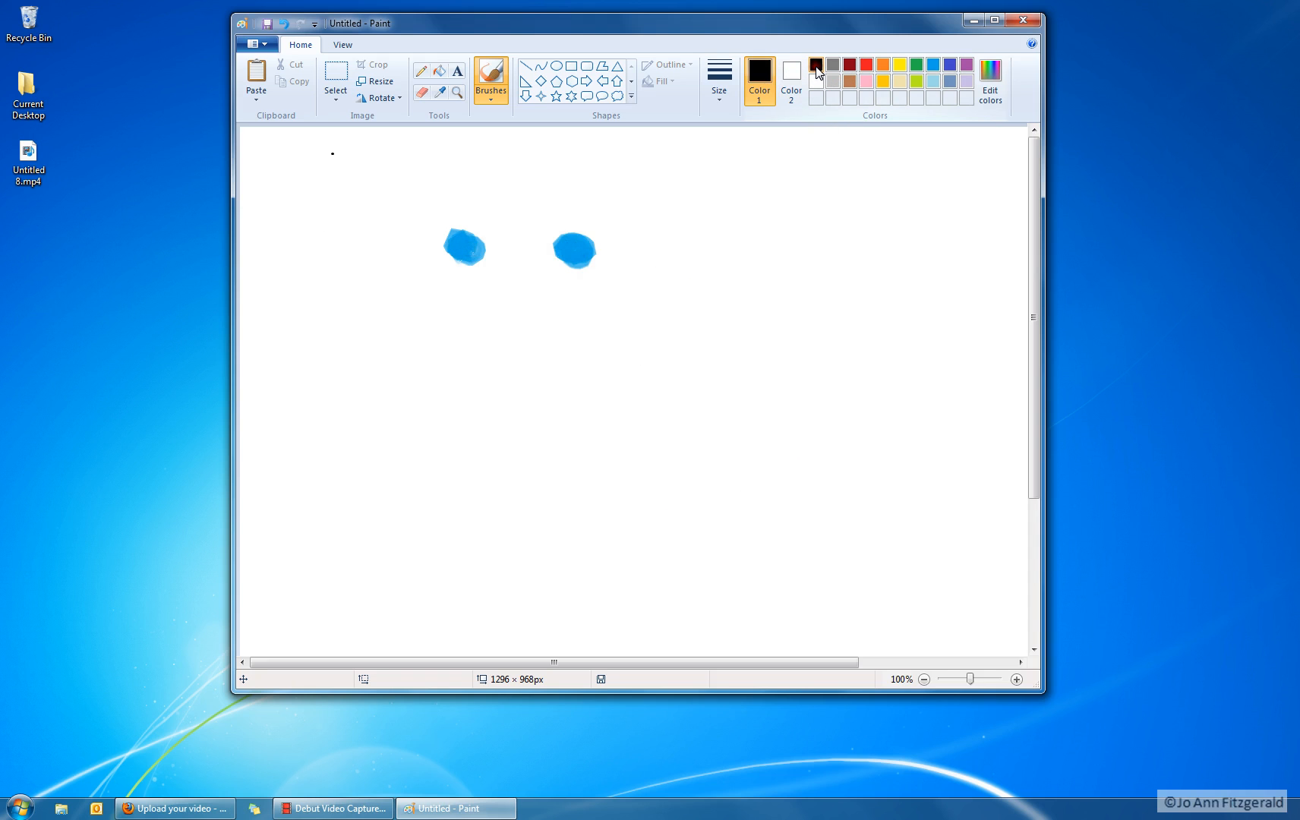
{"action": "left_click", "coordinate": [725, 97]}
{"action": "left_click", "coordinate": [731, 123]}
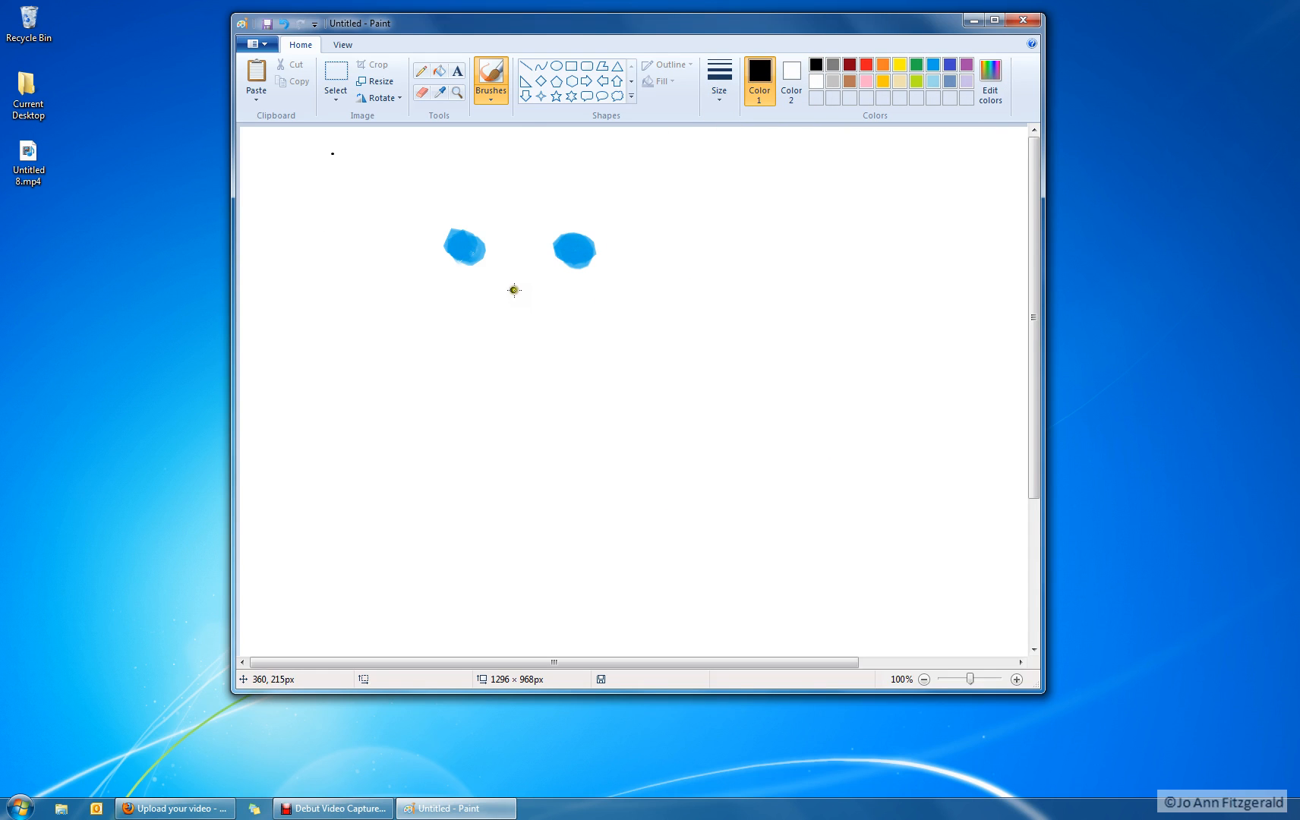
{"action": "left_click_drag", "start_coordinate": [522, 311], "coordinate": [533, 310]}
Step: Paint a curved black smile below the nose using the second-thinnest brush size
{"action": "left_click", "coordinate": [721, 95]}
{"action": "left_click", "coordinate": [730, 150]}
{"action": "left_click", "coordinate": [455, 328]}
{"action": "mouse_move", "coordinate": [456, 328]}
{"action": "left_mouse_down"}
{"action": "mouse_move", "coordinate": [534, 359]}
{"action": "mouse_move", "coordinate": [574, 321]}
{"action": "left_mouse_up"}
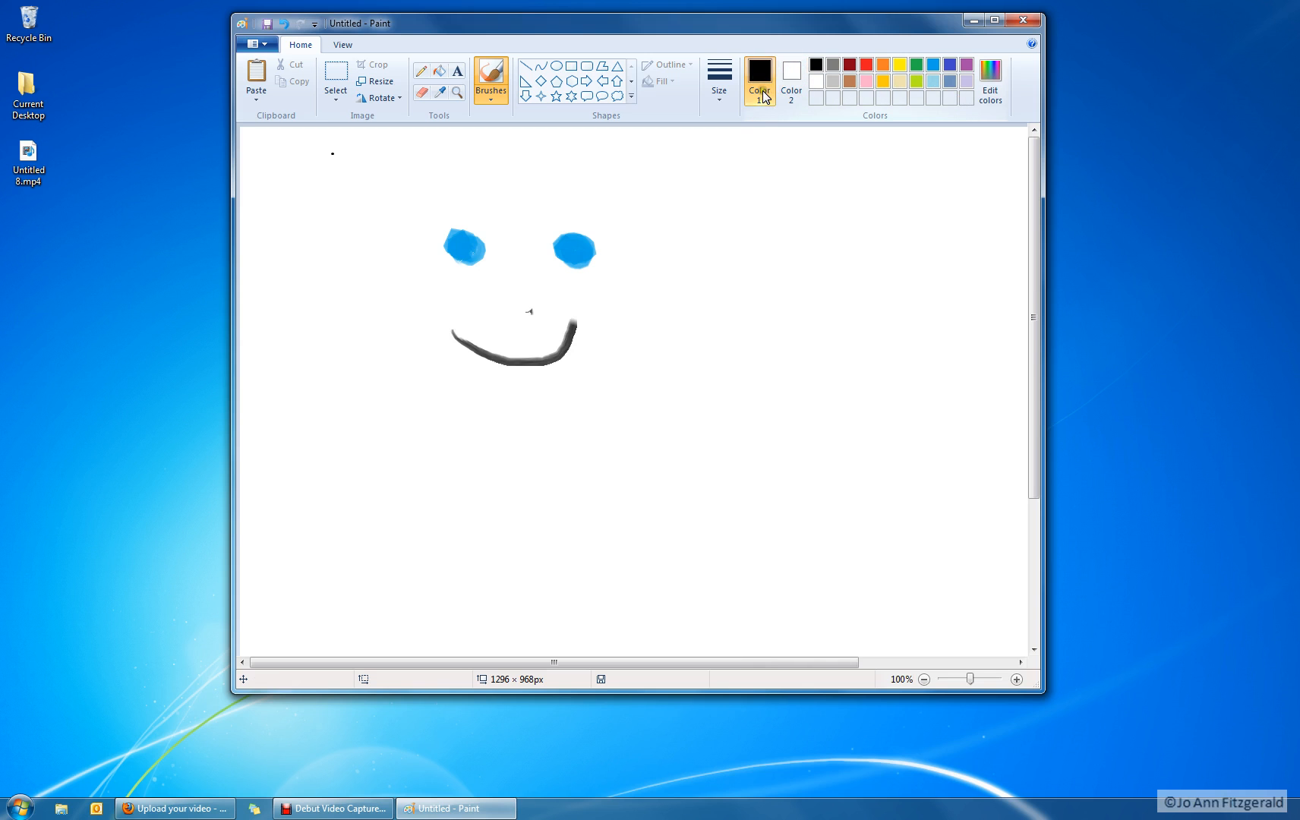
Step: Mix a pale aqua custom color (red 170, green 253, blue 228) and add it to the palette as Color 1
{"action": "left_click", "coordinate": [967, 81]}
{"action": "left_click", "coordinate": [991, 76]}
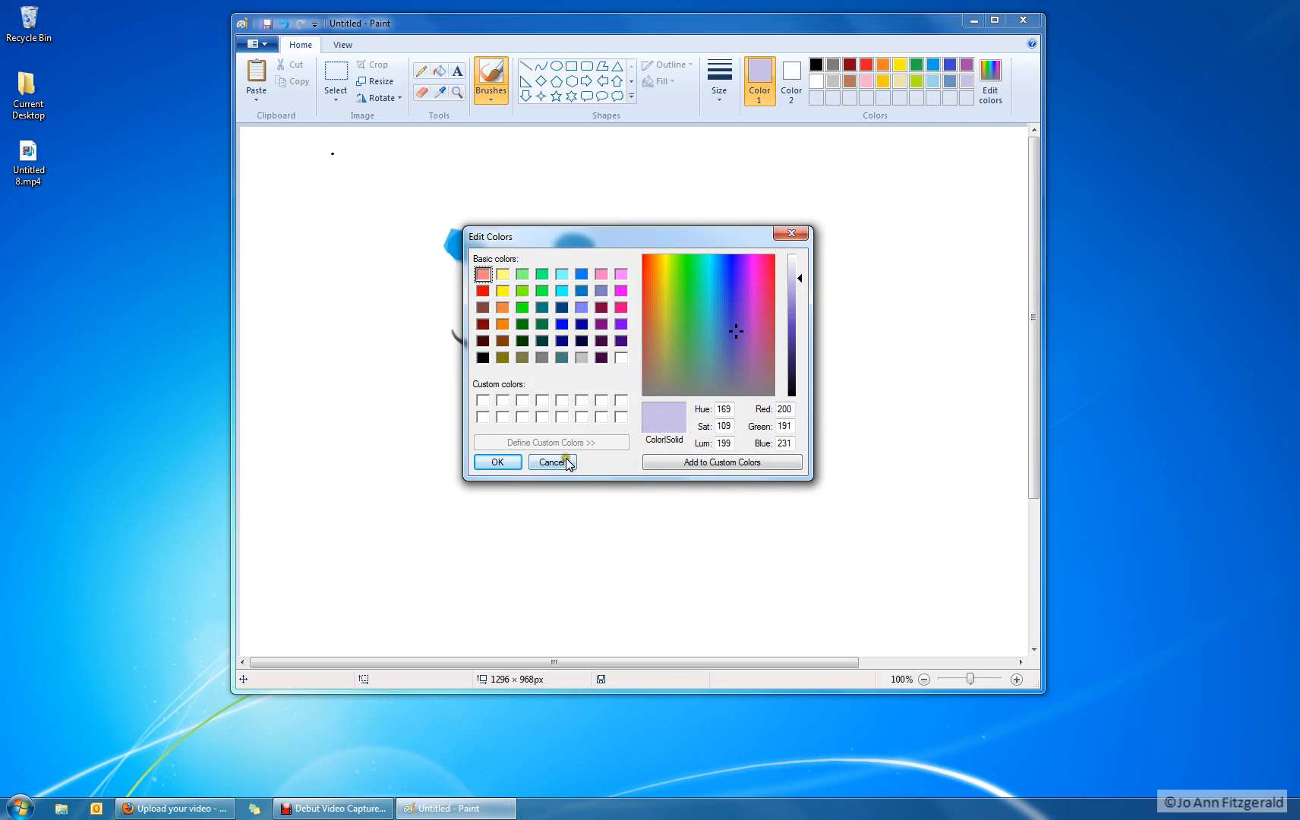
{"action": "left_click_drag", "start_coordinate": [738, 346], "coordinate": [712, 263]}
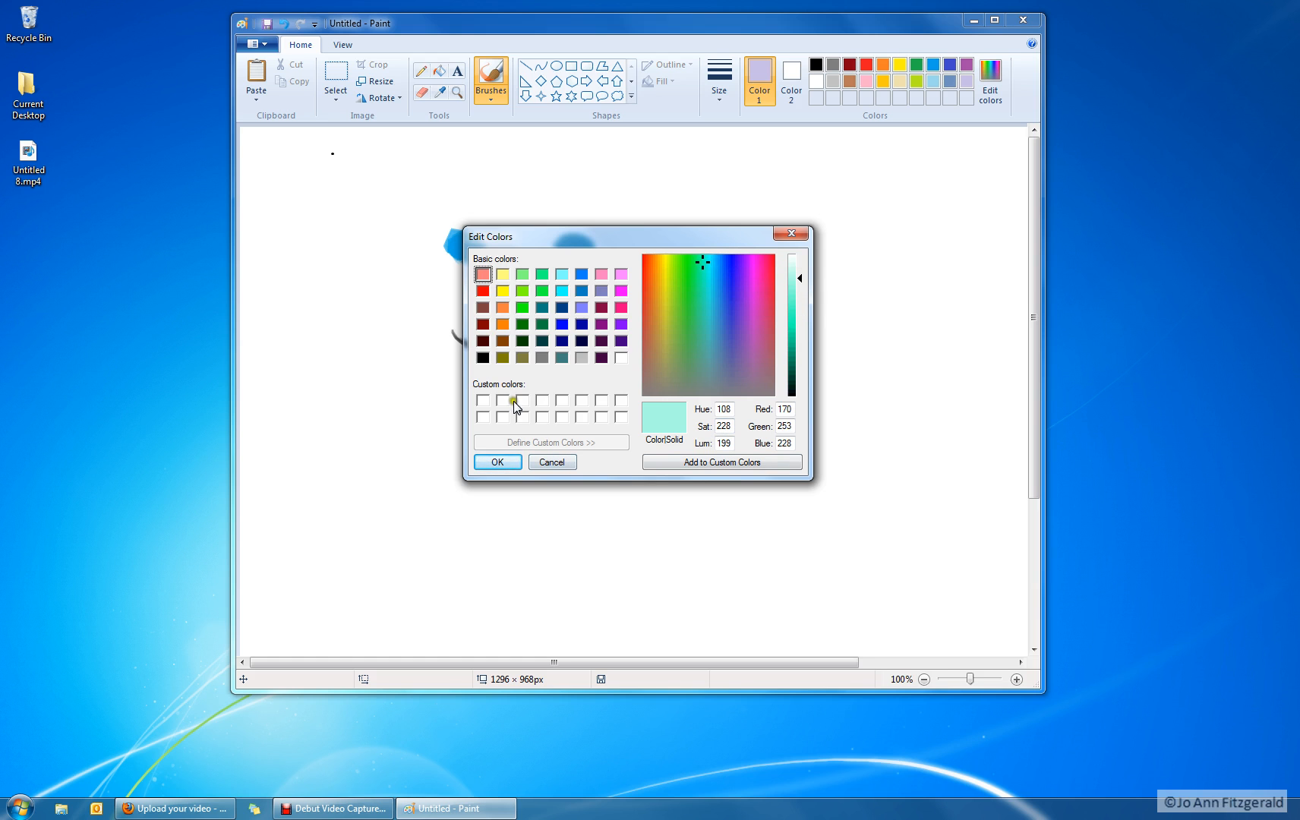
{"action": "left_click", "coordinate": [508, 463]}
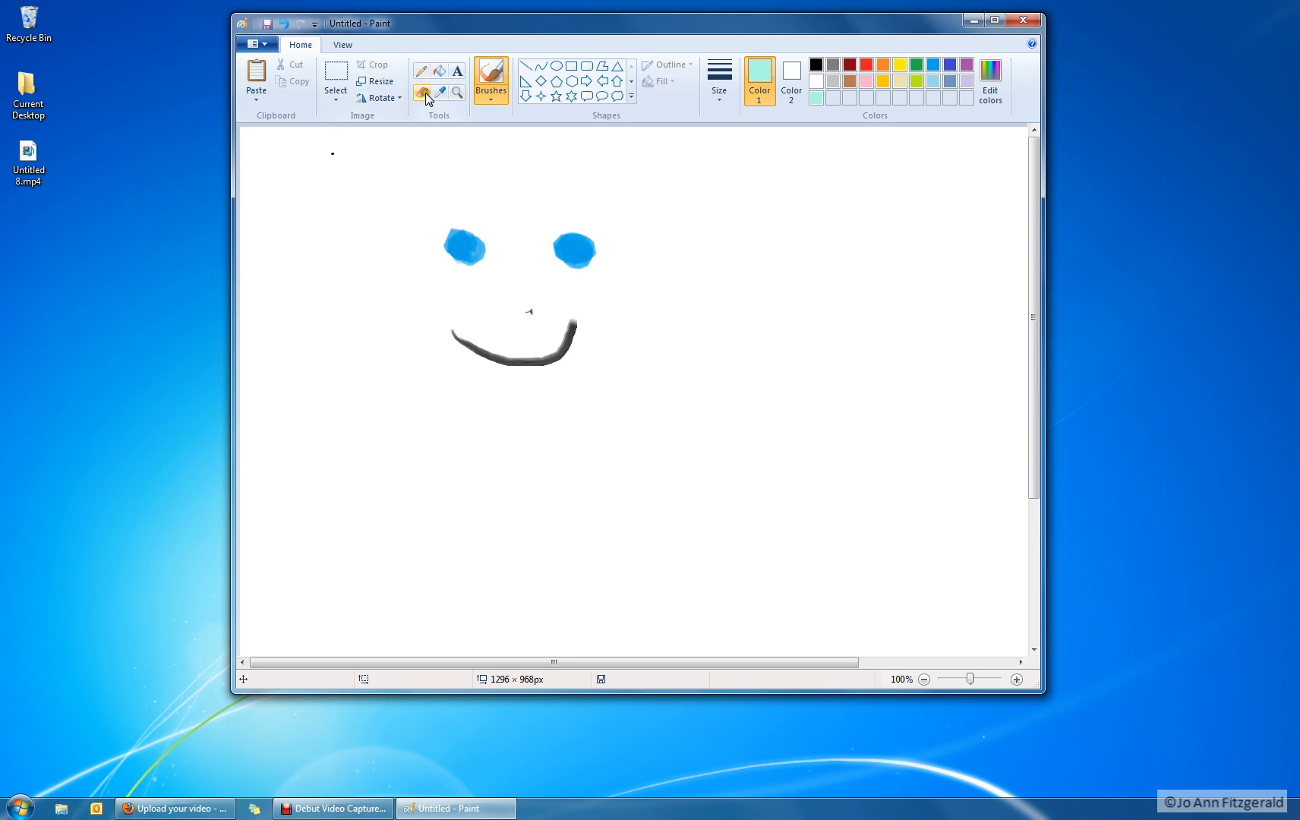
Step: Draw a lavender five-point star to the right of the face, about 307 × 251 px
{"action": "left_click", "coordinate": [555, 96]}
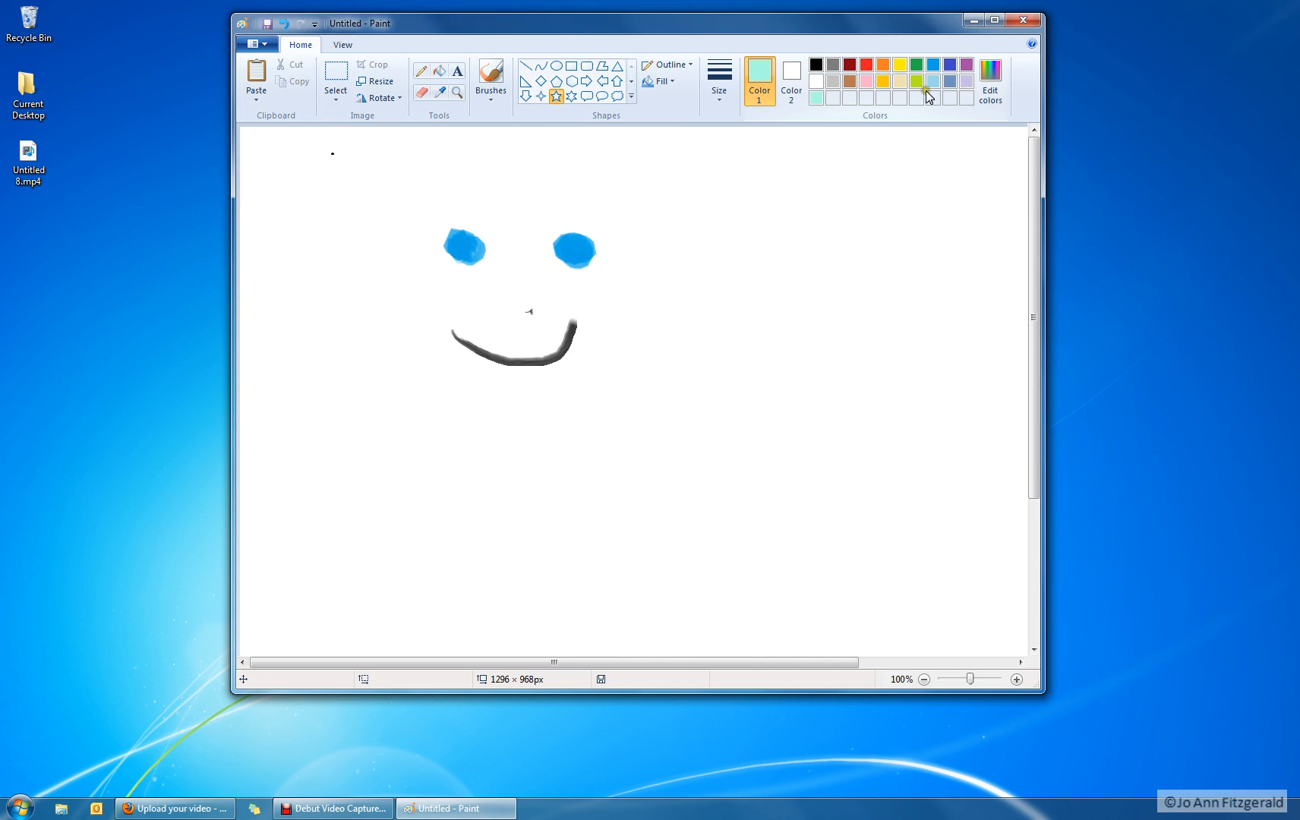
{"action": "left_click", "coordinate": [965, 82]}
{"action": "left_click_drag", "start_coordinate": [768, 201], "coordinate": [914, 342]}
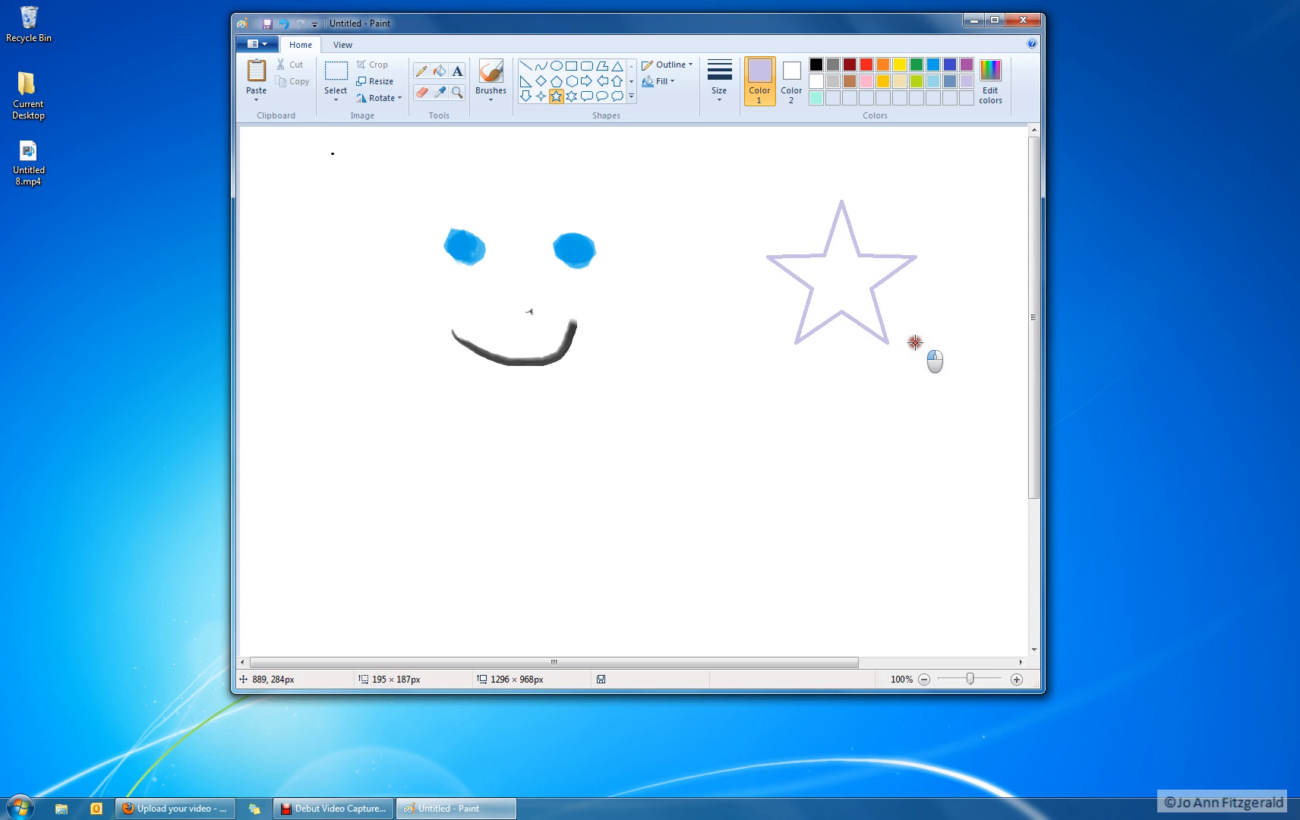
{"action": "left_click_drag", "start_coordinate": [915, 343], "coordinate": [1000, 391]}
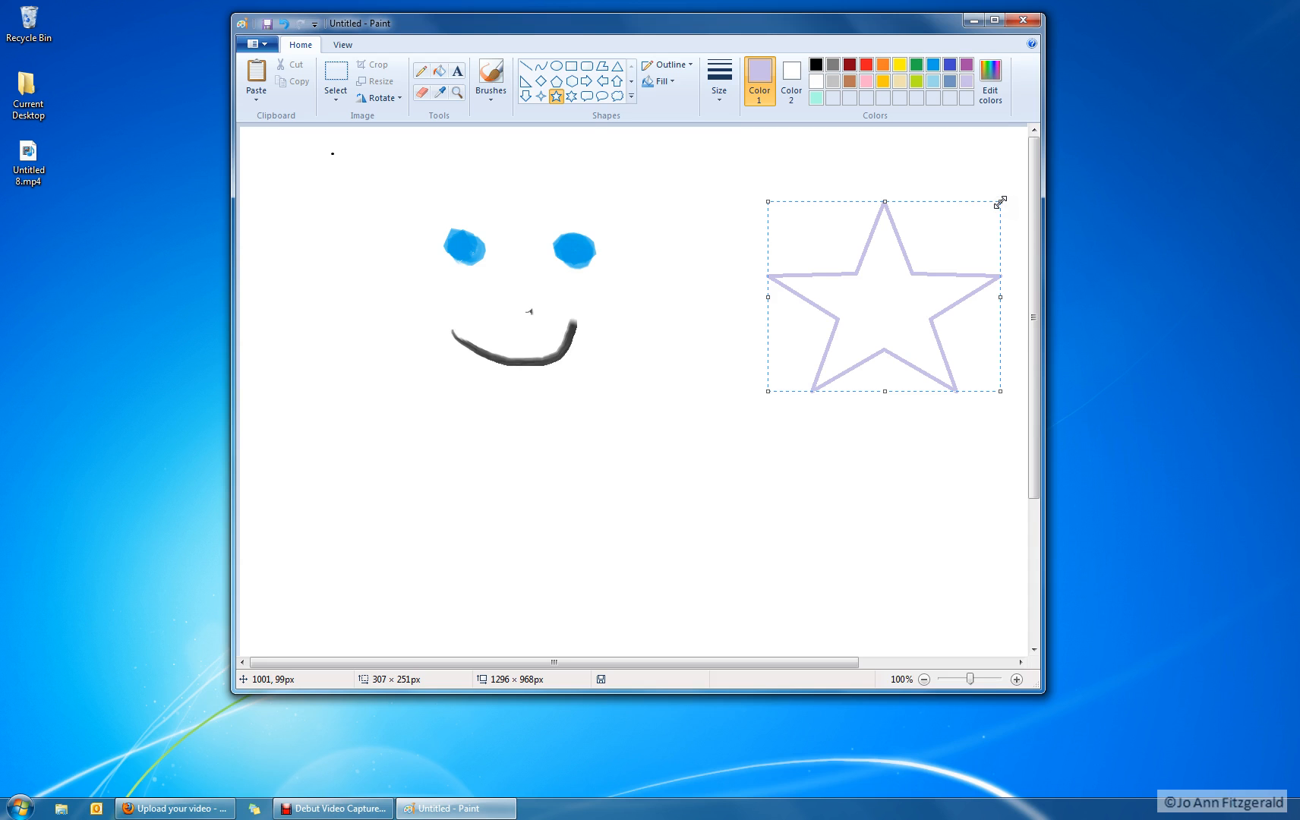
Step: Resize the star from its upper-right corner to about 323 × 222 px and deselect it
{"action": "left_click", "coordinate": [1000, 202]}
{"action": "left_click_drag", "start_coordinate": [1000, 202], "coordinate": [818, 312]}
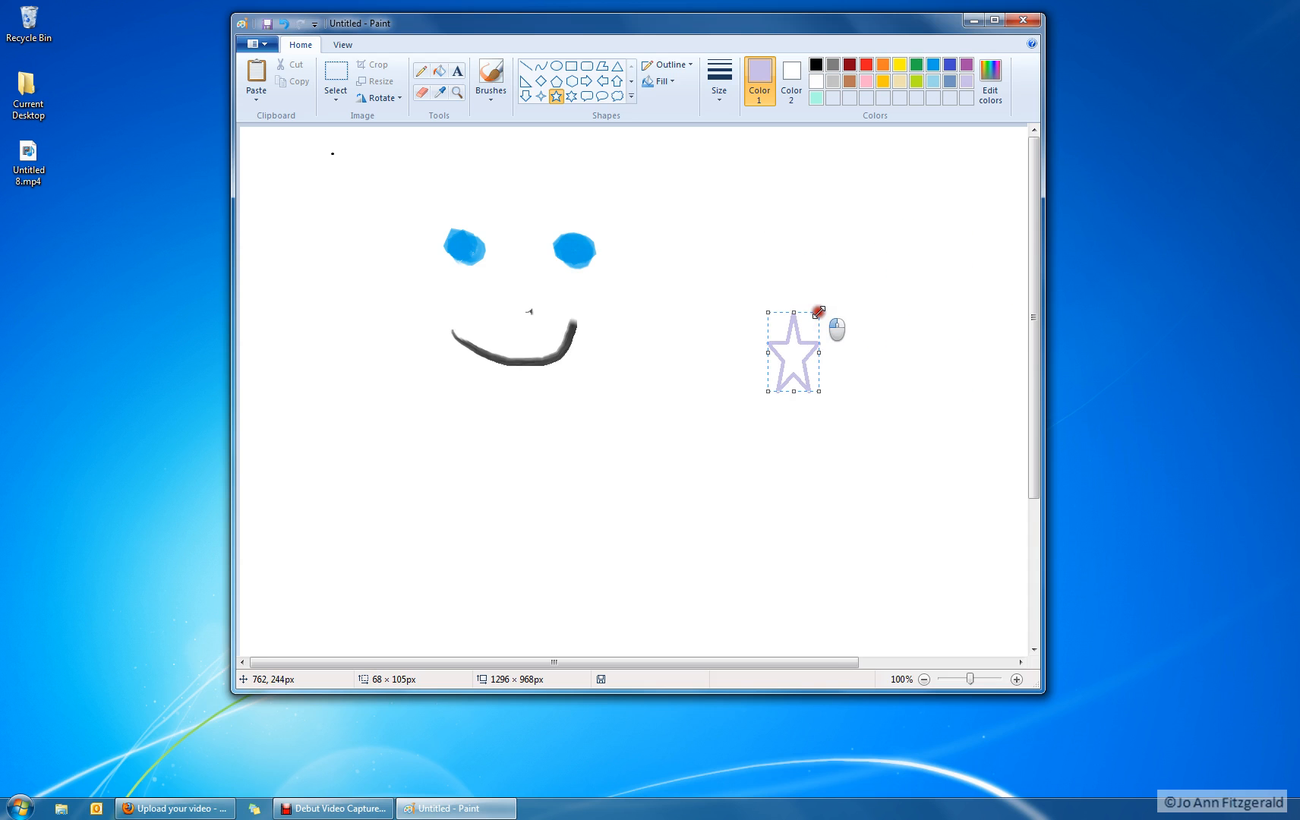
{"action": "left_click_drag", "start_coordinate": [818, 312], "coordinate": [1012, 223]}
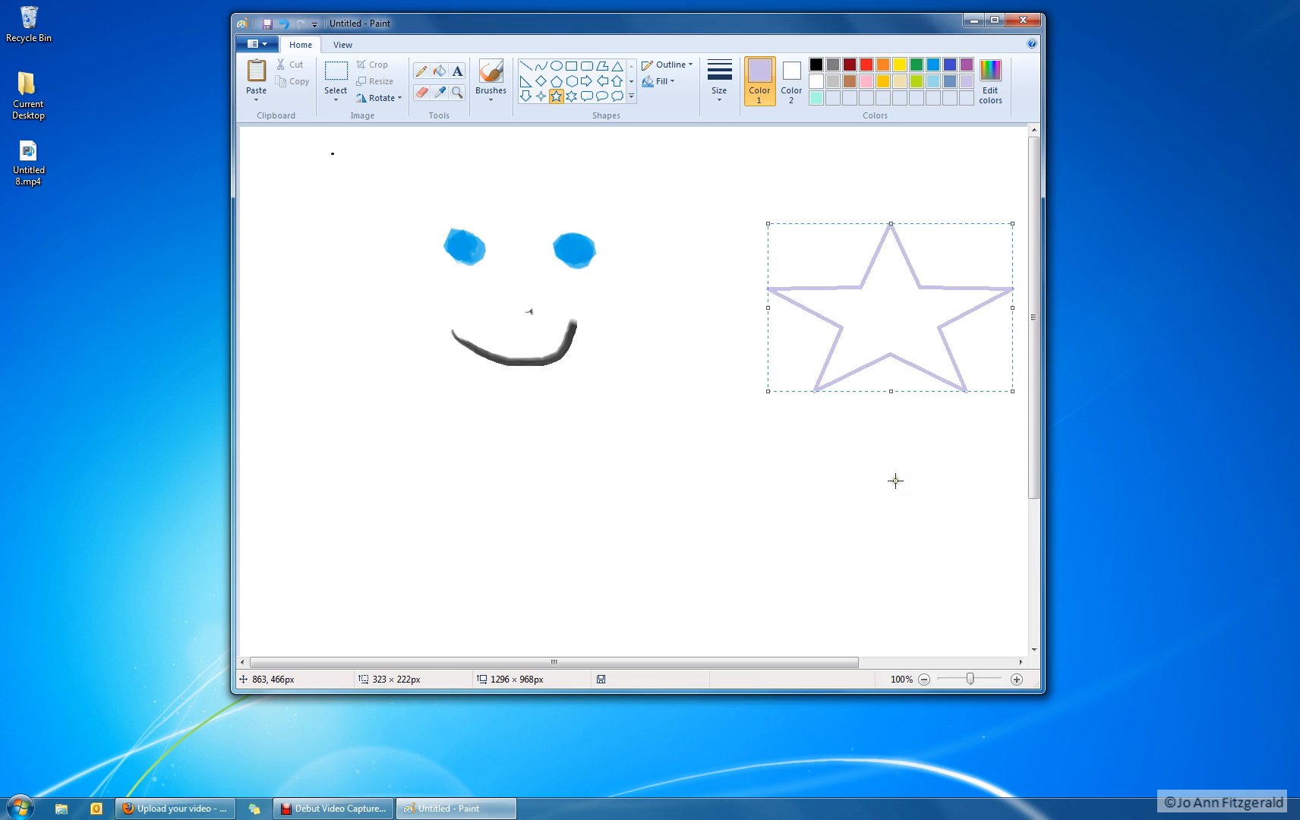
{"action": "left_click", "coordinate": [778, 434]}
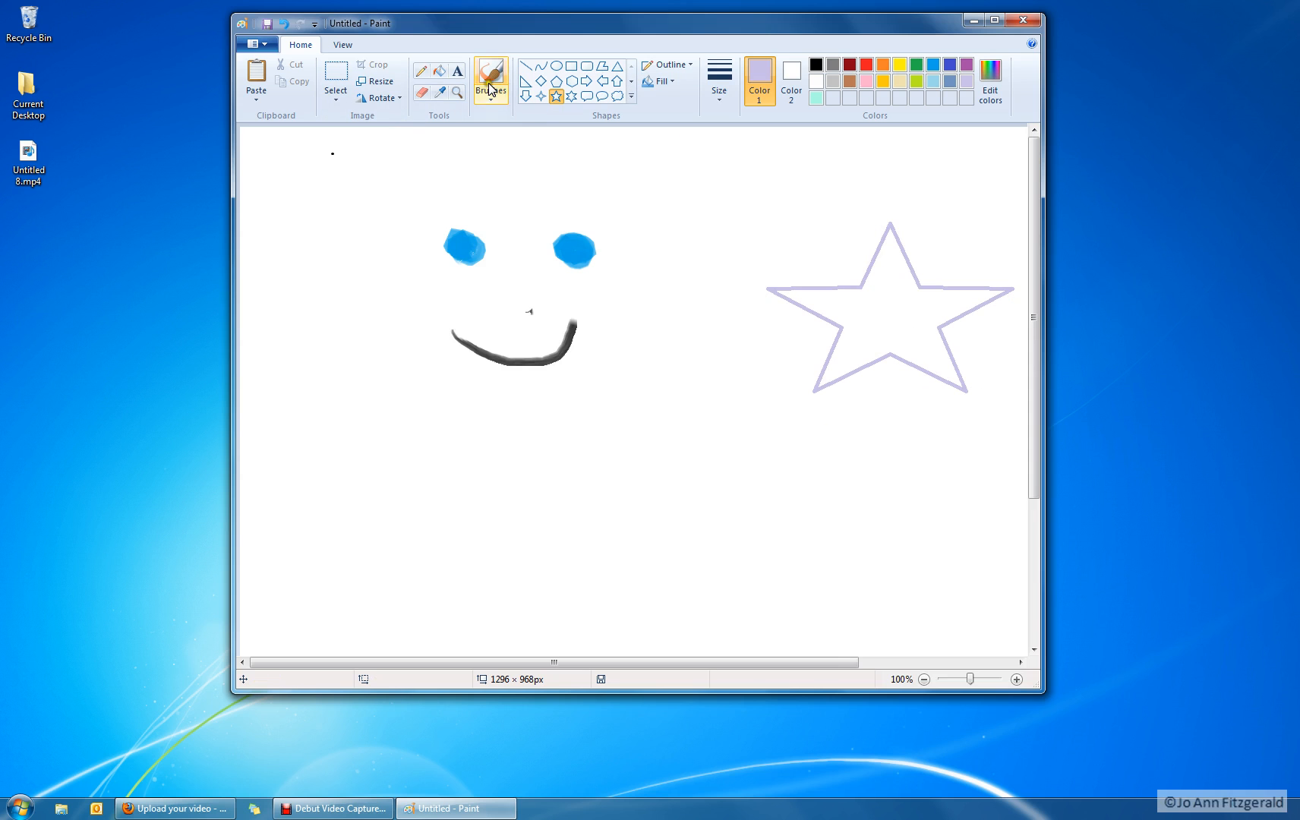
Step: Fill the inside of the star with light gray
{"action": "left_click", "coordinate": [445, 72]}
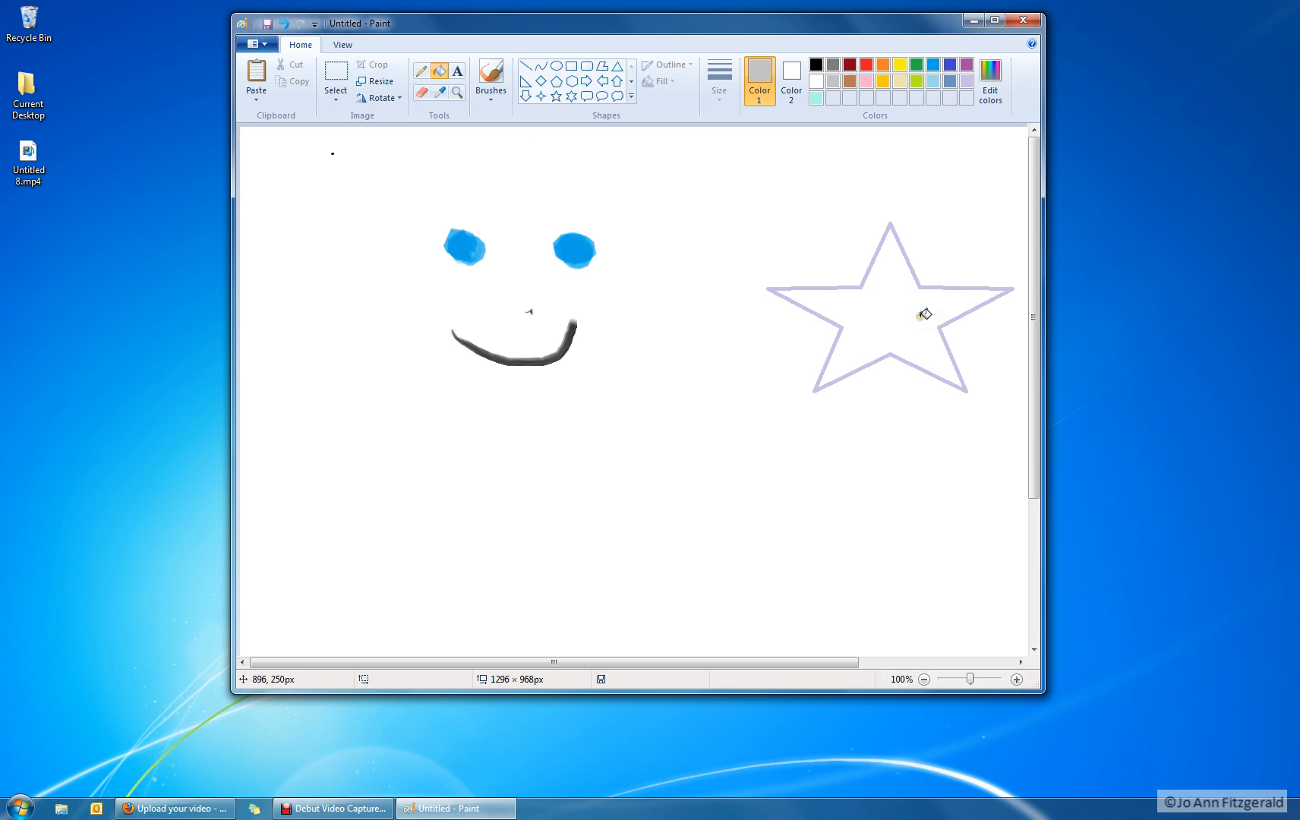
{"action": "left_click", "coordinate": [909, 292]}
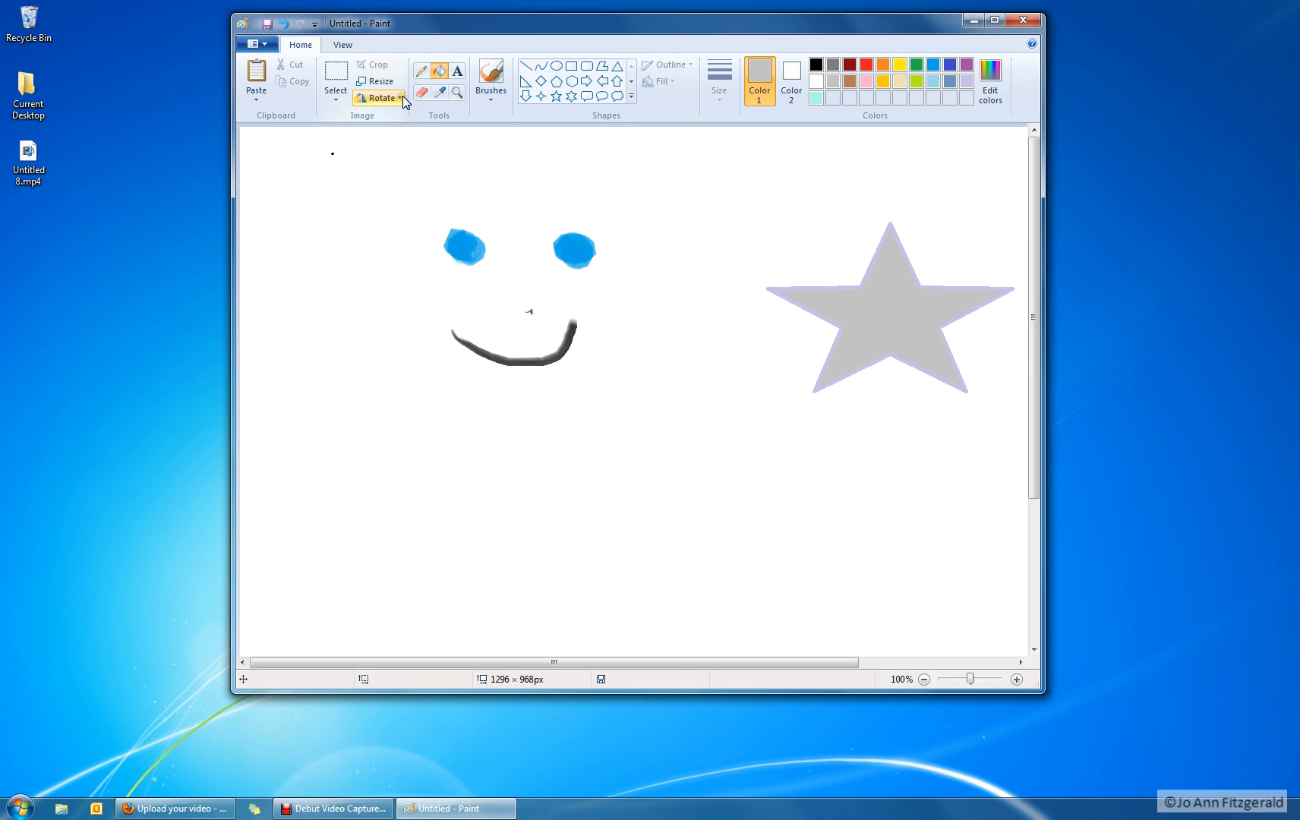
Step: Delete a rectangular selection of about 153 × 91 px around the face's right eye and undo the deletion
{"action": "left_click", "coordinate": [335, 73]}
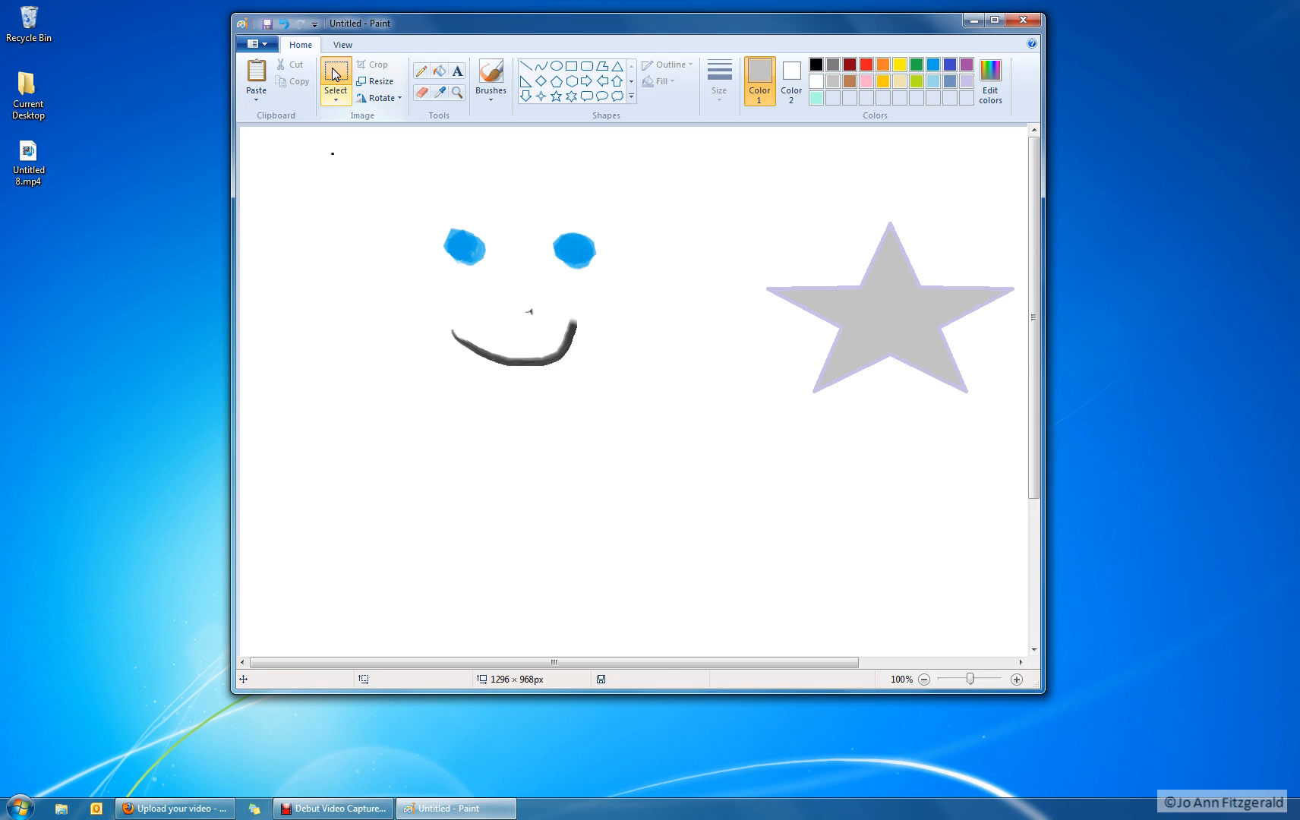
{"action": "left_click", "coordinate": [522, 209]}
{"action": "left_click_drag", "start_coordinate": [522, 209], "coordinate": [638, 279]}
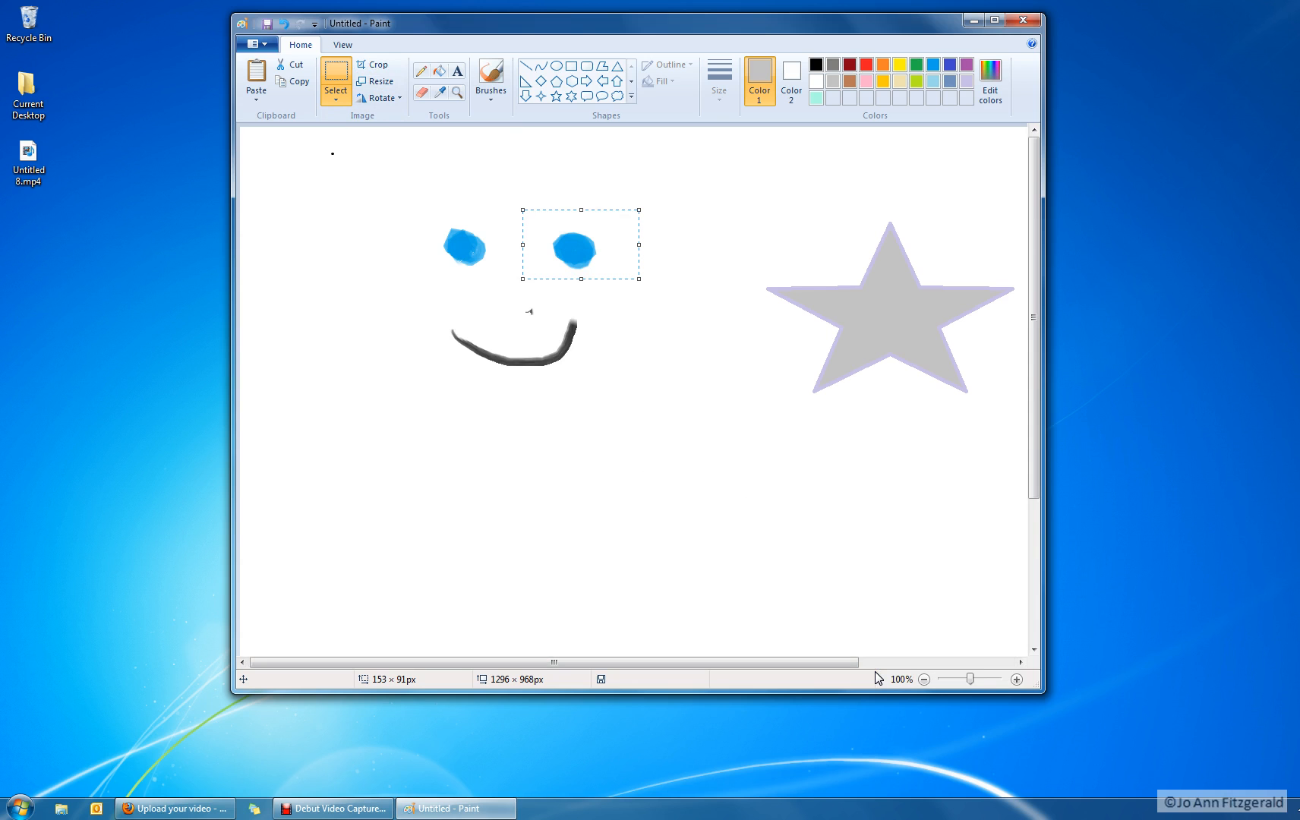
{"action": "key", "text": "Delete"}
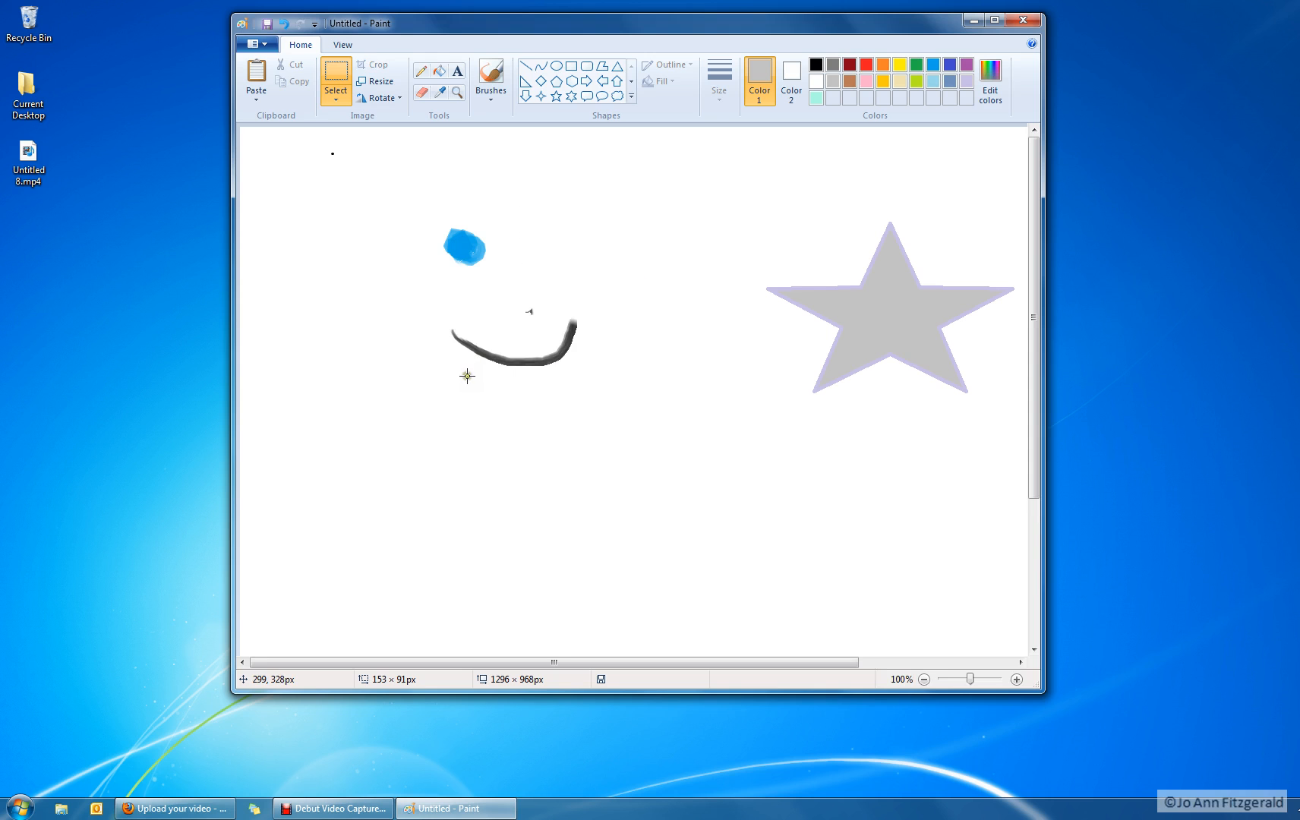
{"action": "left_click", "coordinate": [283, 25]}
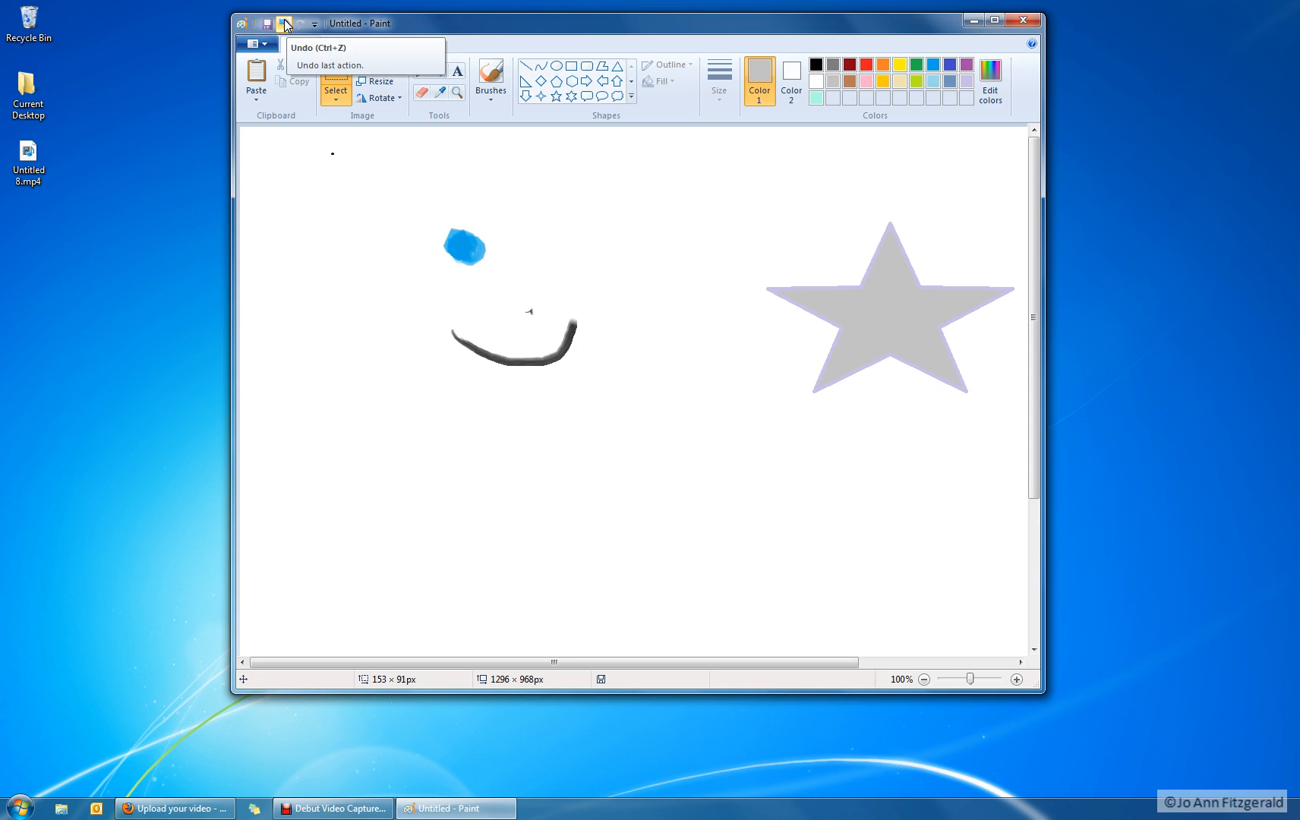
{"action": "left_click", "coordinate": [285, 24]}
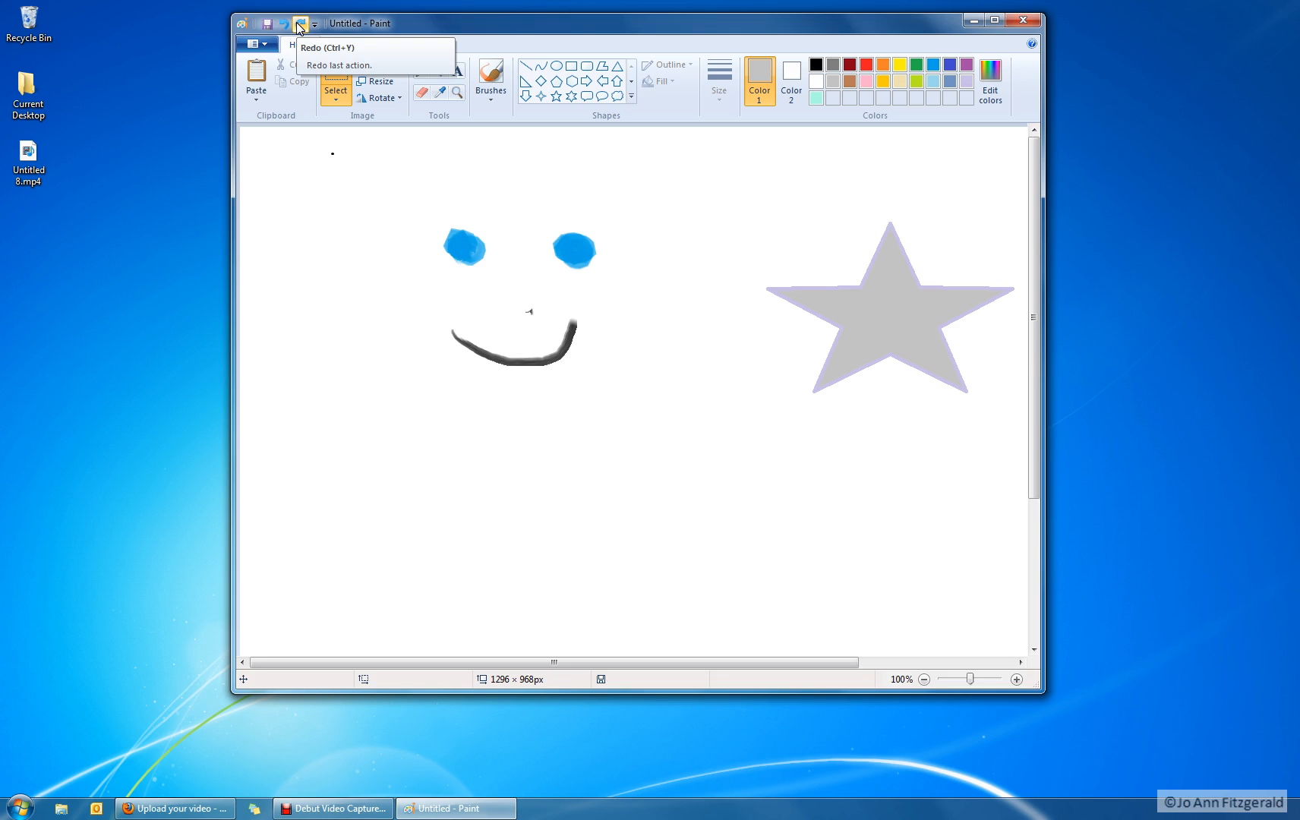
Step: Redo the deletion around the face's right eye and undo it again
{"action": "left_click", "coordinate": [299, 25]}
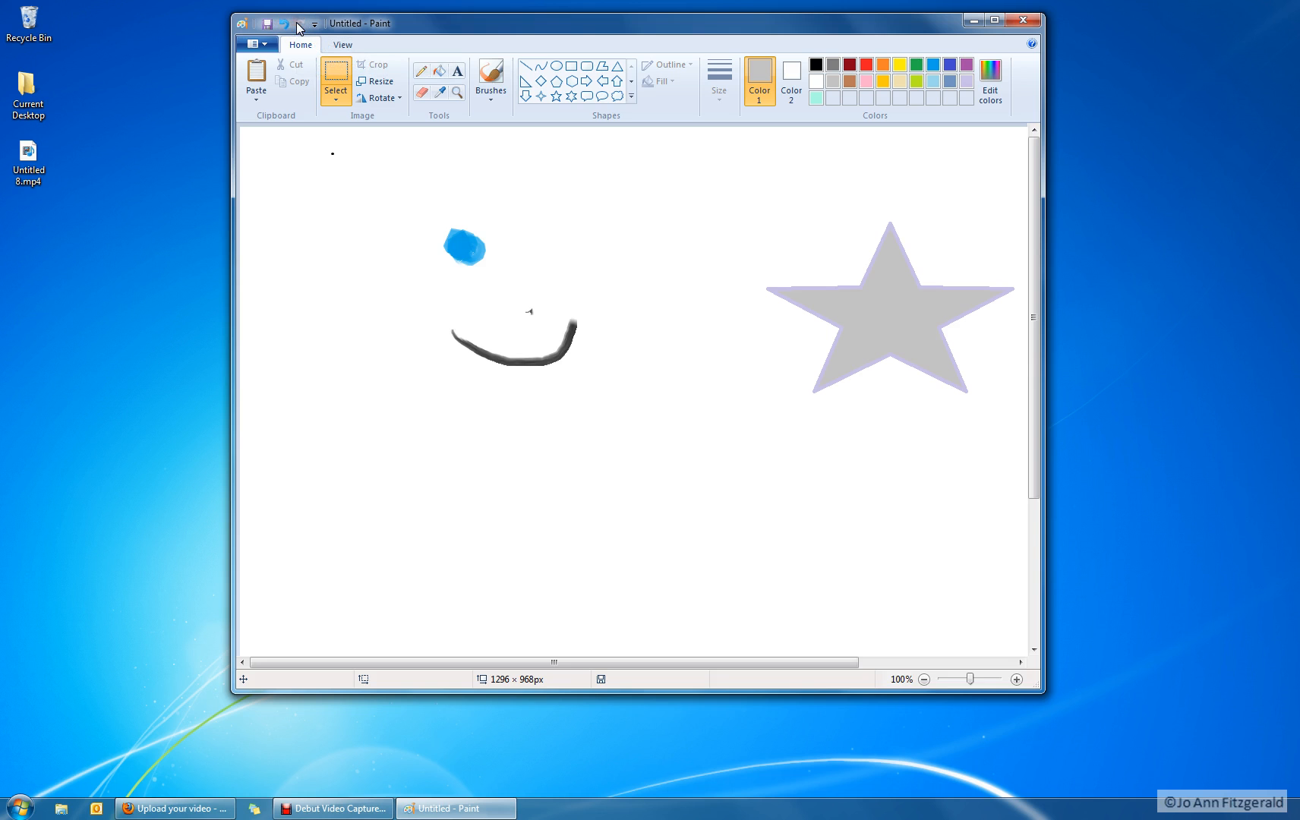
{"action": "left_click", "coordinate": [284, 26]}
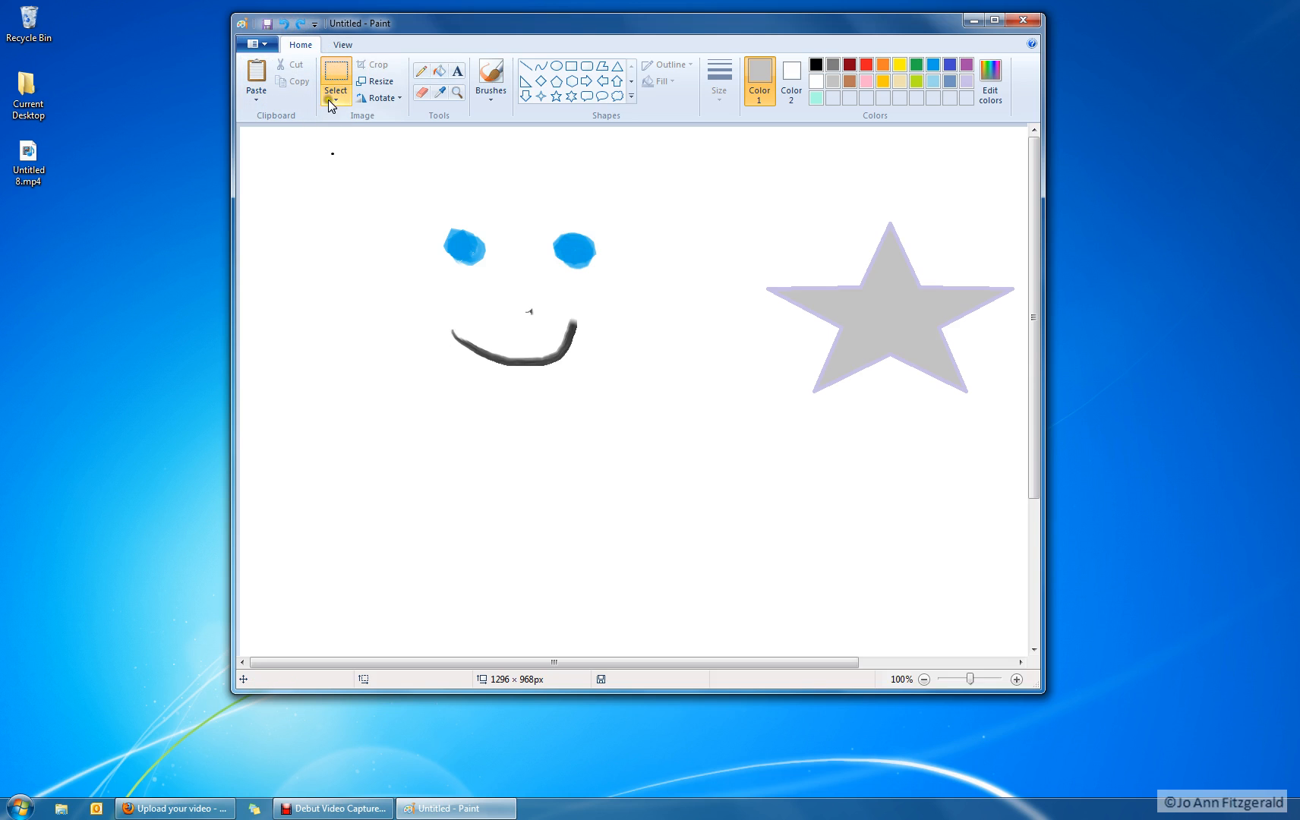
Step: Copy and paste a 214 × 351 px selection covering the star's left half, and cut the pasted piece away
{"action": "left_click", "coordinate": [336, 76]}
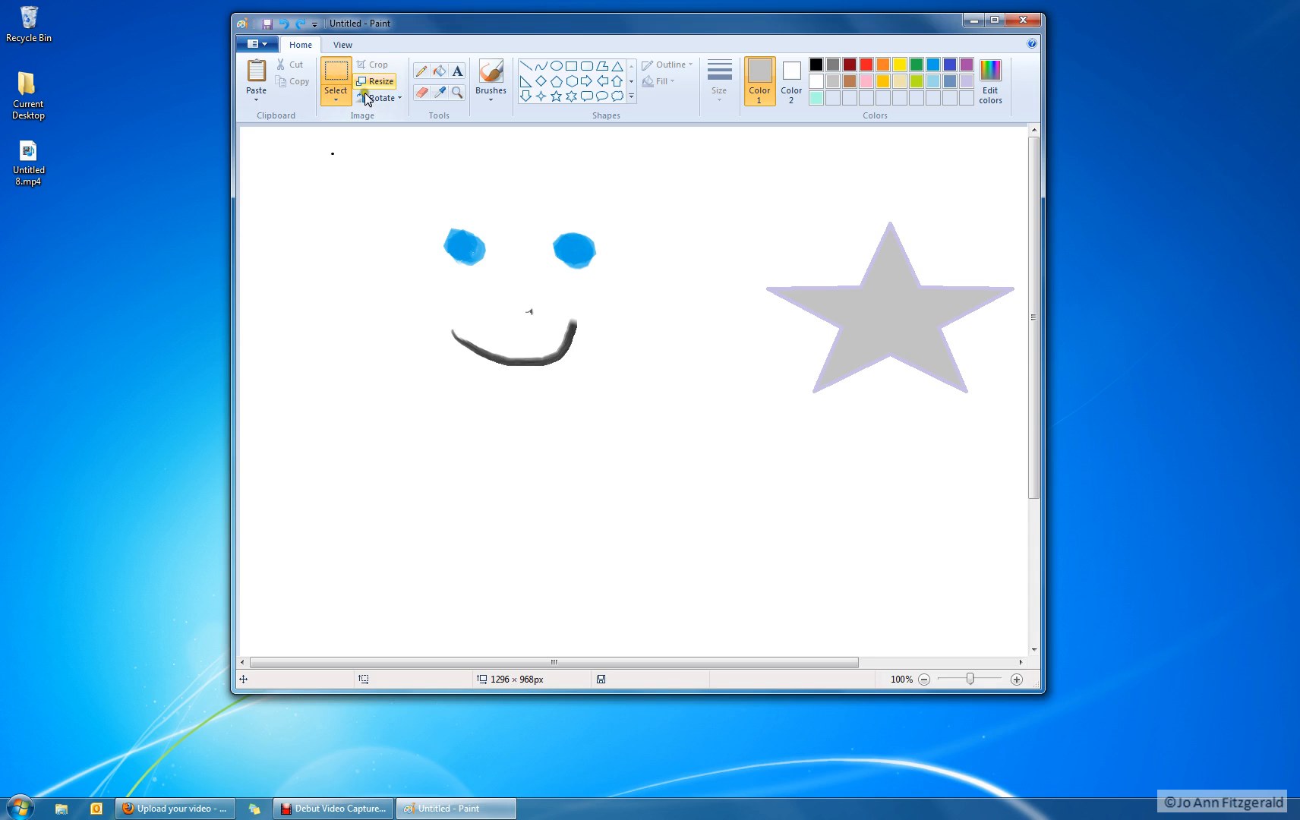
{"action": "left_click", "coordinate": [344, 75]}
{"action": "left_click", "coordinate": [730, 183]}
{"action": "left_click_drag", "start_coordinate": [730, 183], "coordinate": [892, 449]}
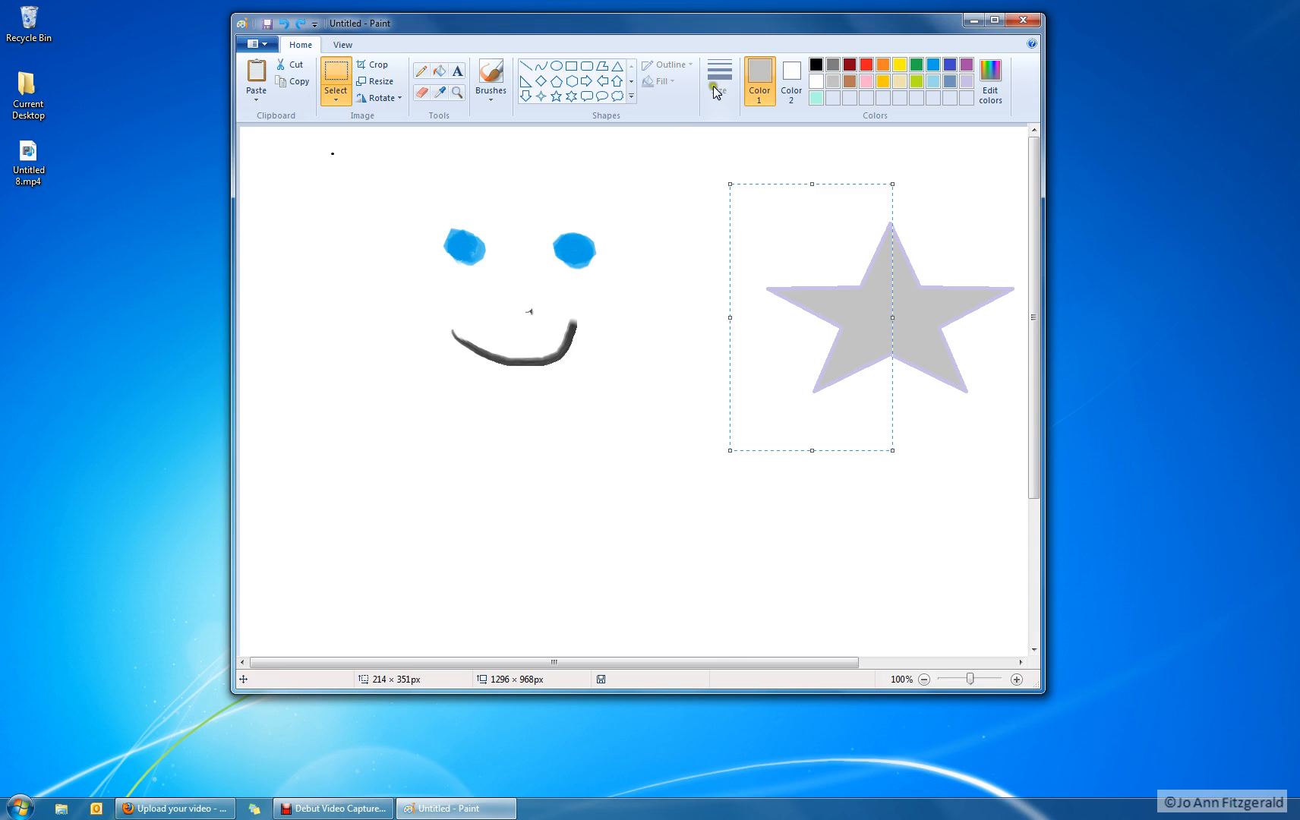
{"action": "left_click", "coordinate": [292, 82]}
{"action": "left_click", "coordinate": [293, 82]}
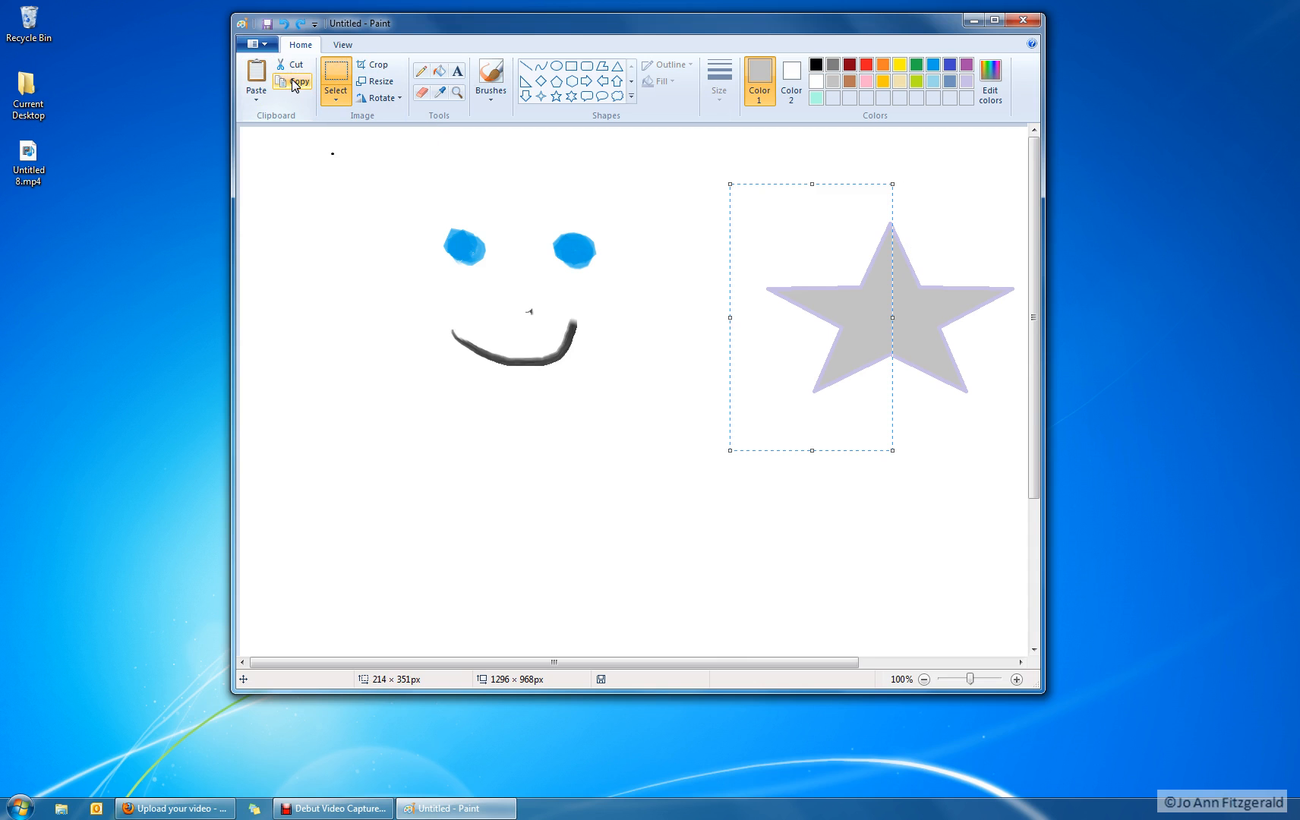
{"action": "left_click", "coordinate": [256, 78]}
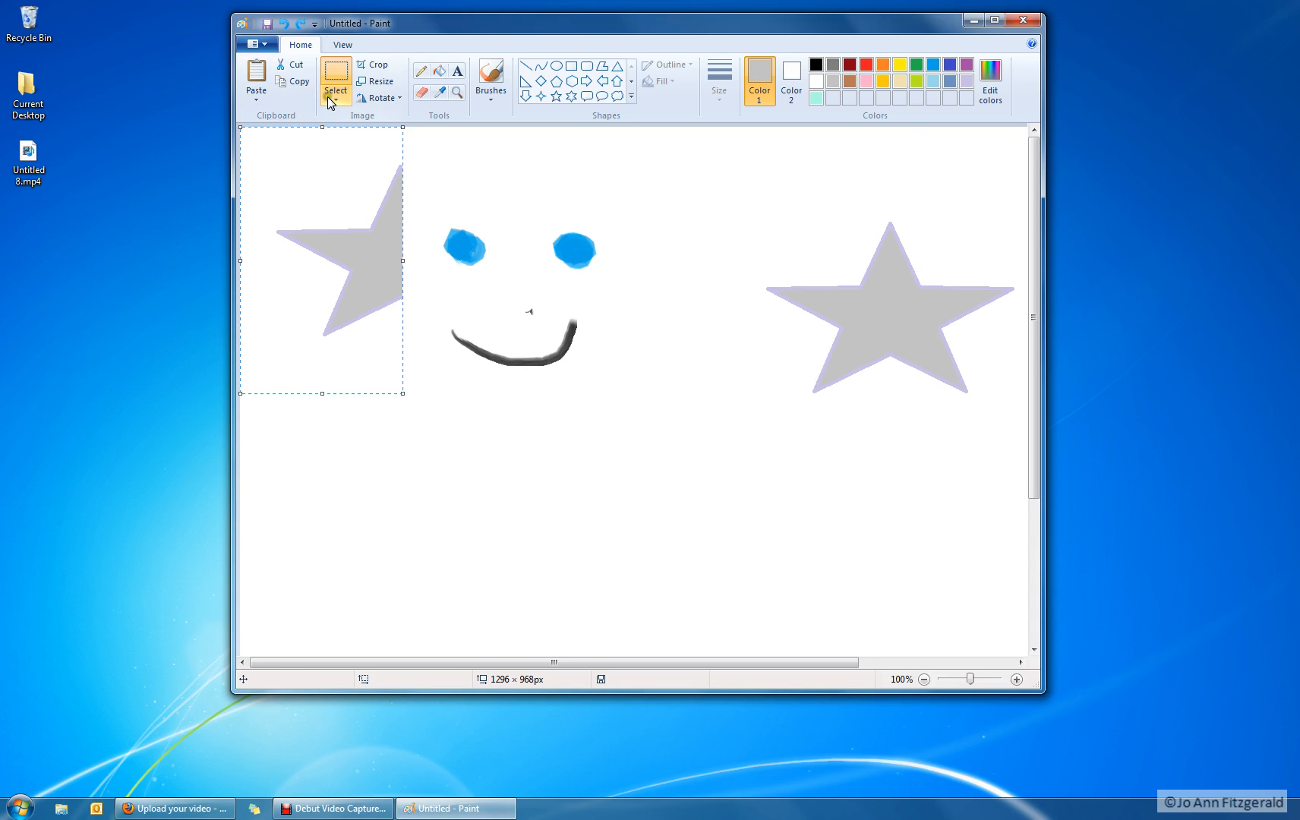
{"action": "left_click", "coordinate": [287, 65]}
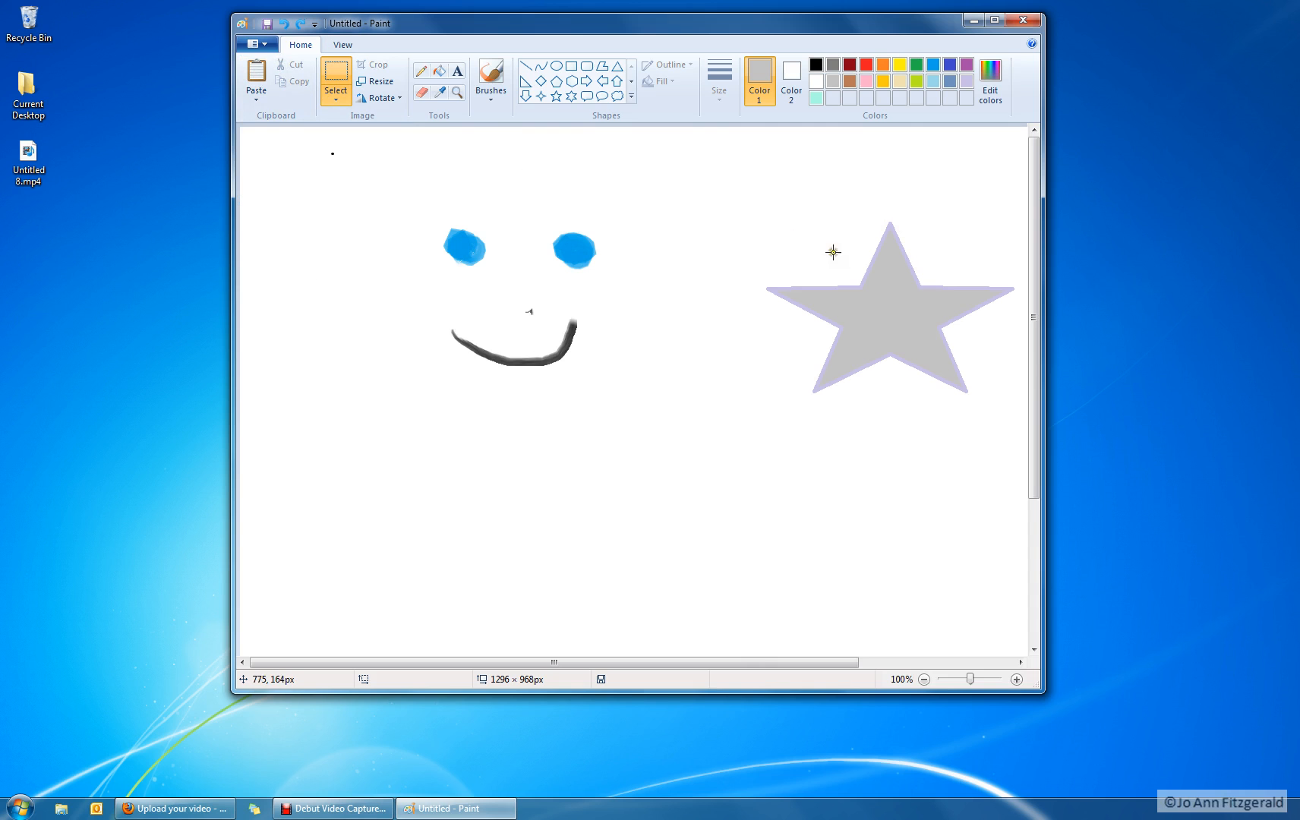
Step: Cut a rectangular selection of about 206 × 134 px around the star's lower-left point
{"action": "left_click_drag", "start_coordinate": [764, 326], "coordinate": [882, 414]}
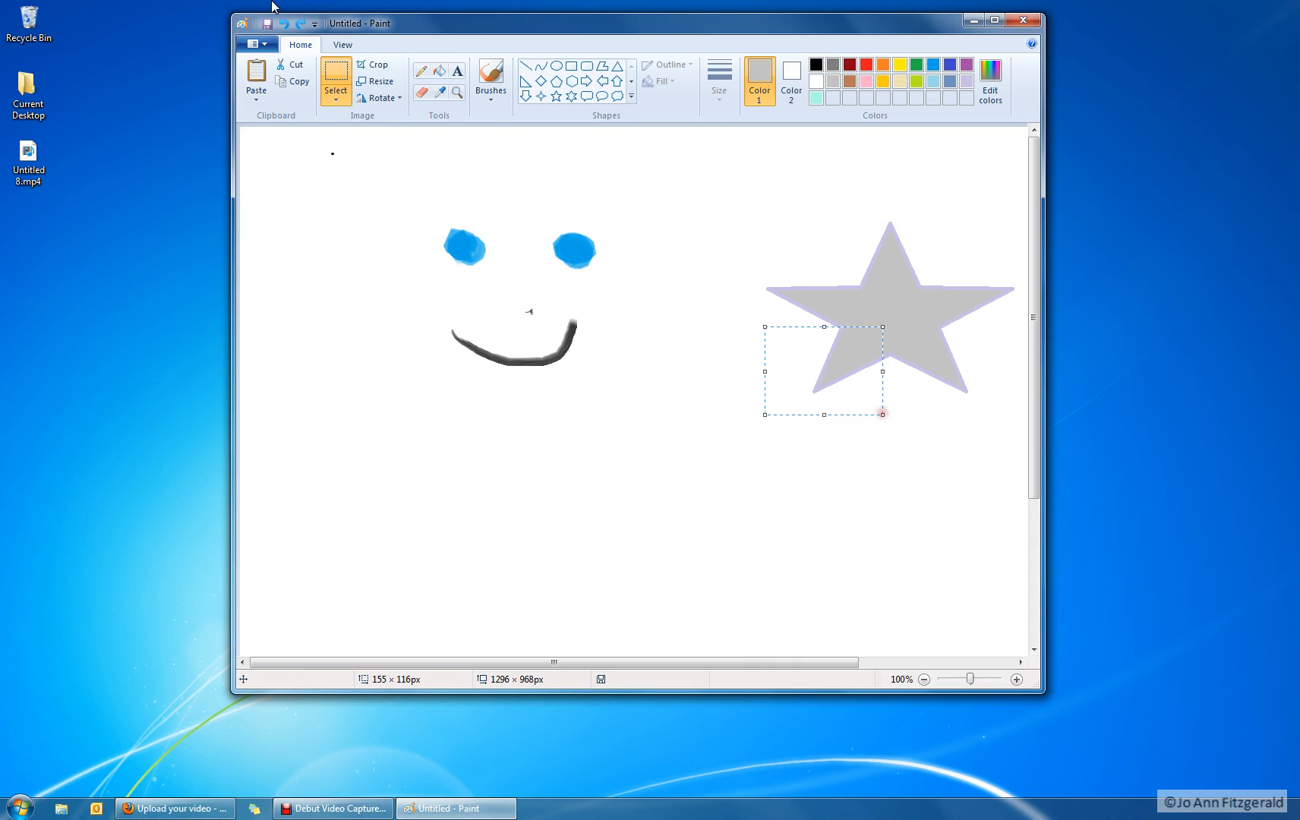
{"action": "left_click", "coordinate": [339, 82]}
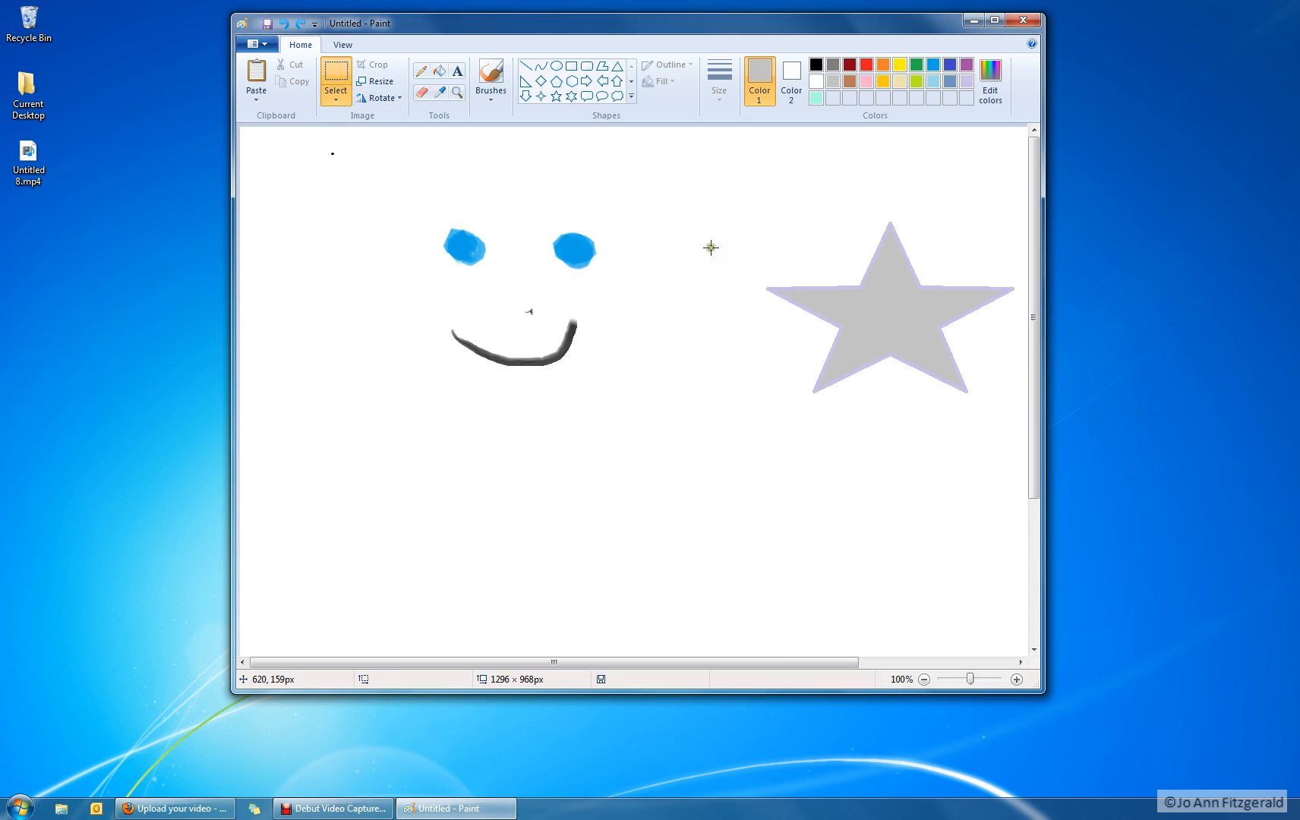
{"action": "left_click_drag", "start_coordinate": [742, 338], "coordinate": [900, 441]}
{"action": "left_click", "coordinate": [900, 441]}
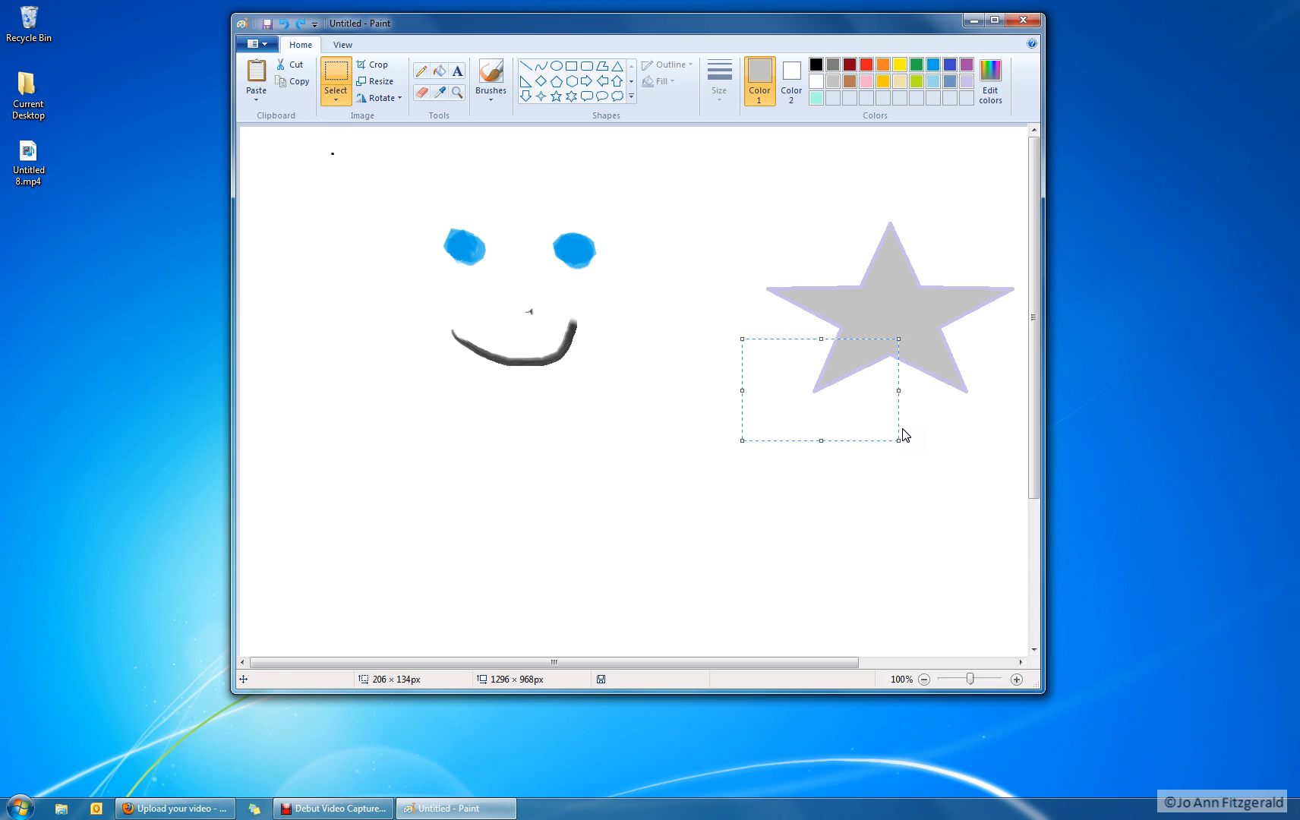
{"action": "left_click", "coordinate": [296, 65]}
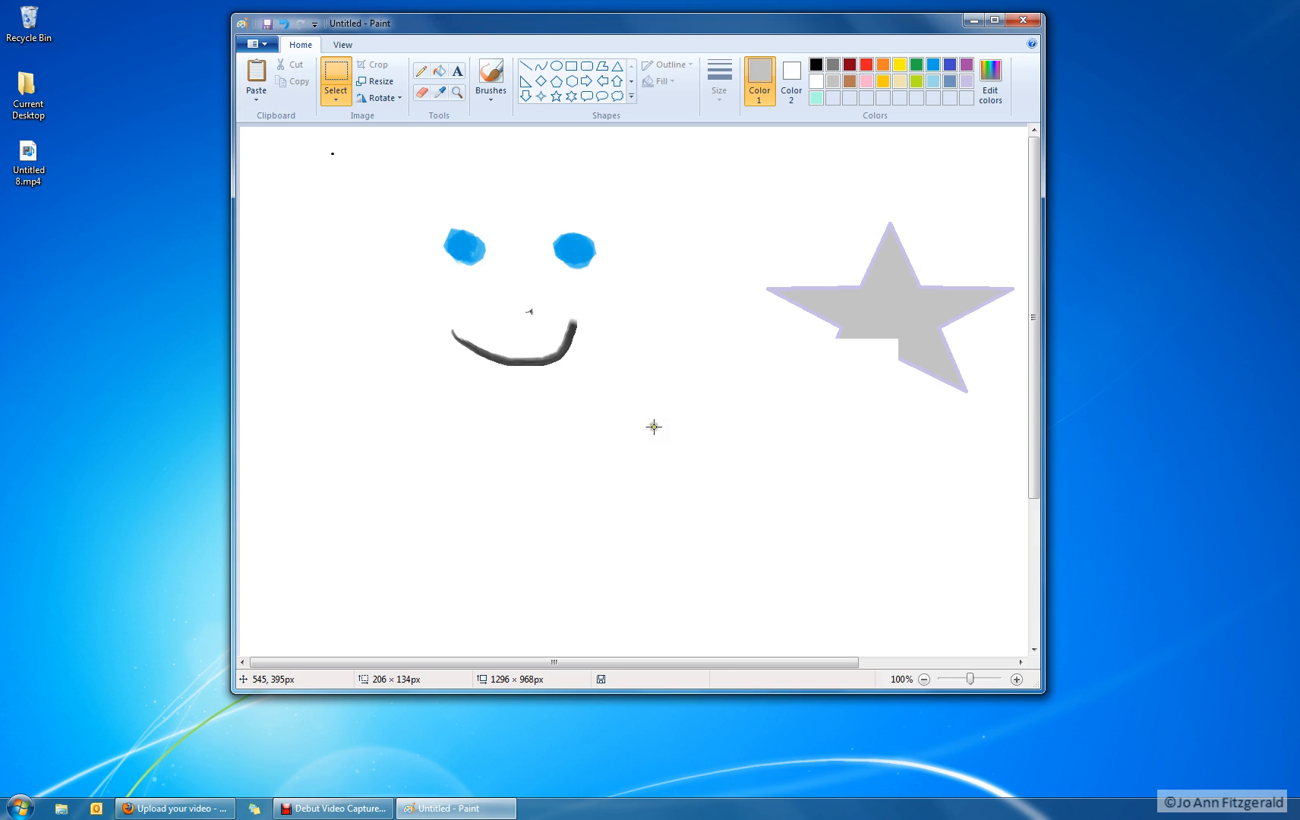
Step: Zoom the canvas in to 300%, out to 50%, and back to 100%
{"action": "left_click", "coordinate": [342, 45]}
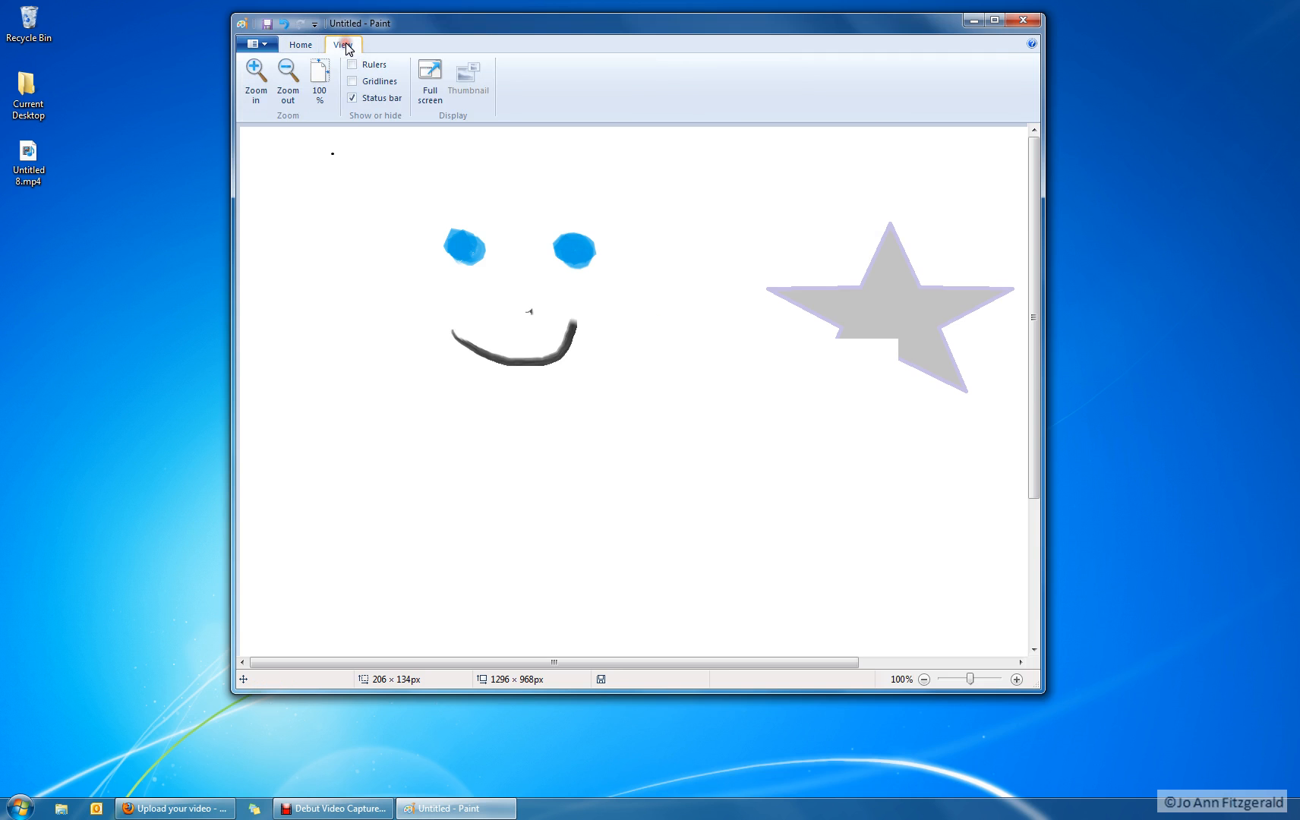
{"action": "left_click", "coordinate": [255, 72]}
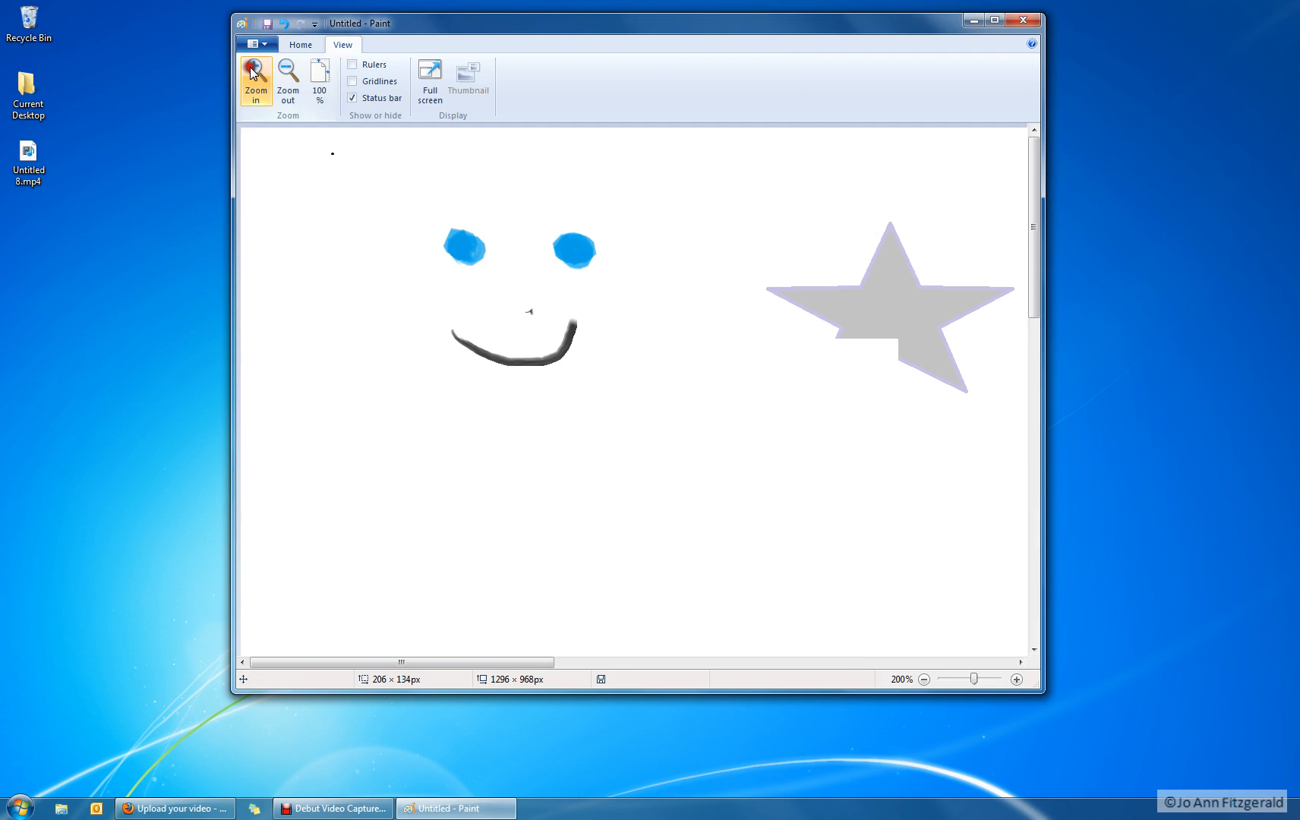
{"action": "left_click", "coordinate": [254, 72]}
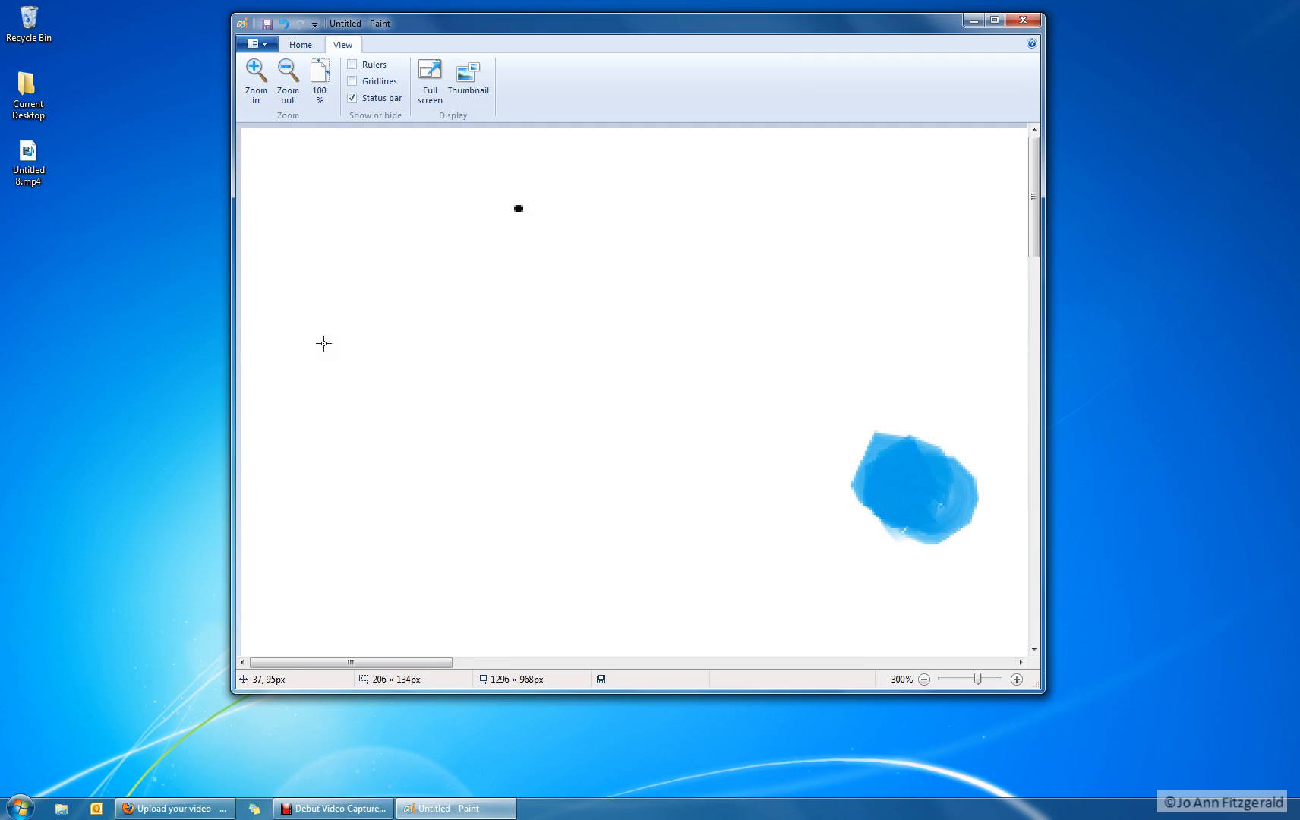
{"action": "left_click", "coordinate": [293, 69]}
{"action": "left_click", "coordinate": [294, 68]}
{"action": "left_click", "coordinate": [294, 68]}
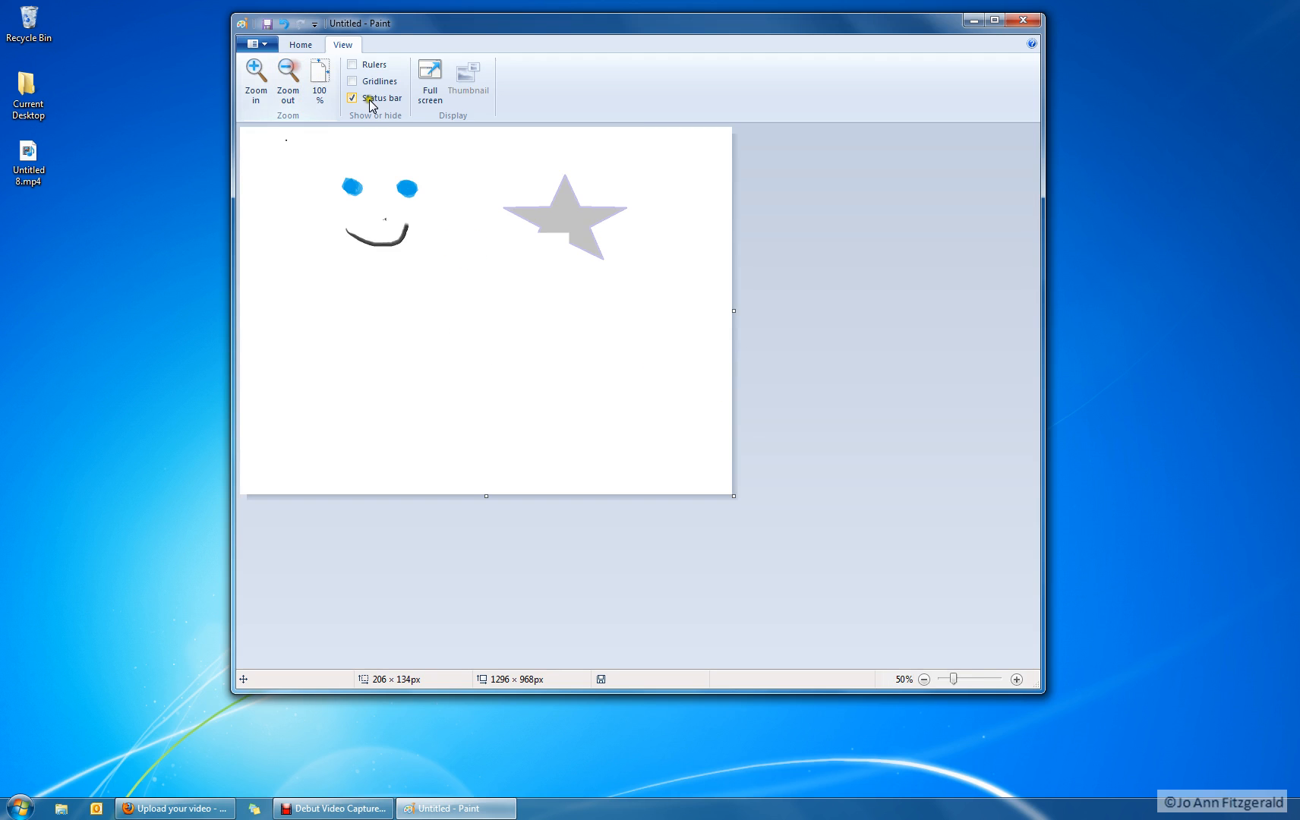
{"action": "left_click", "coordinate": [255, 72]}
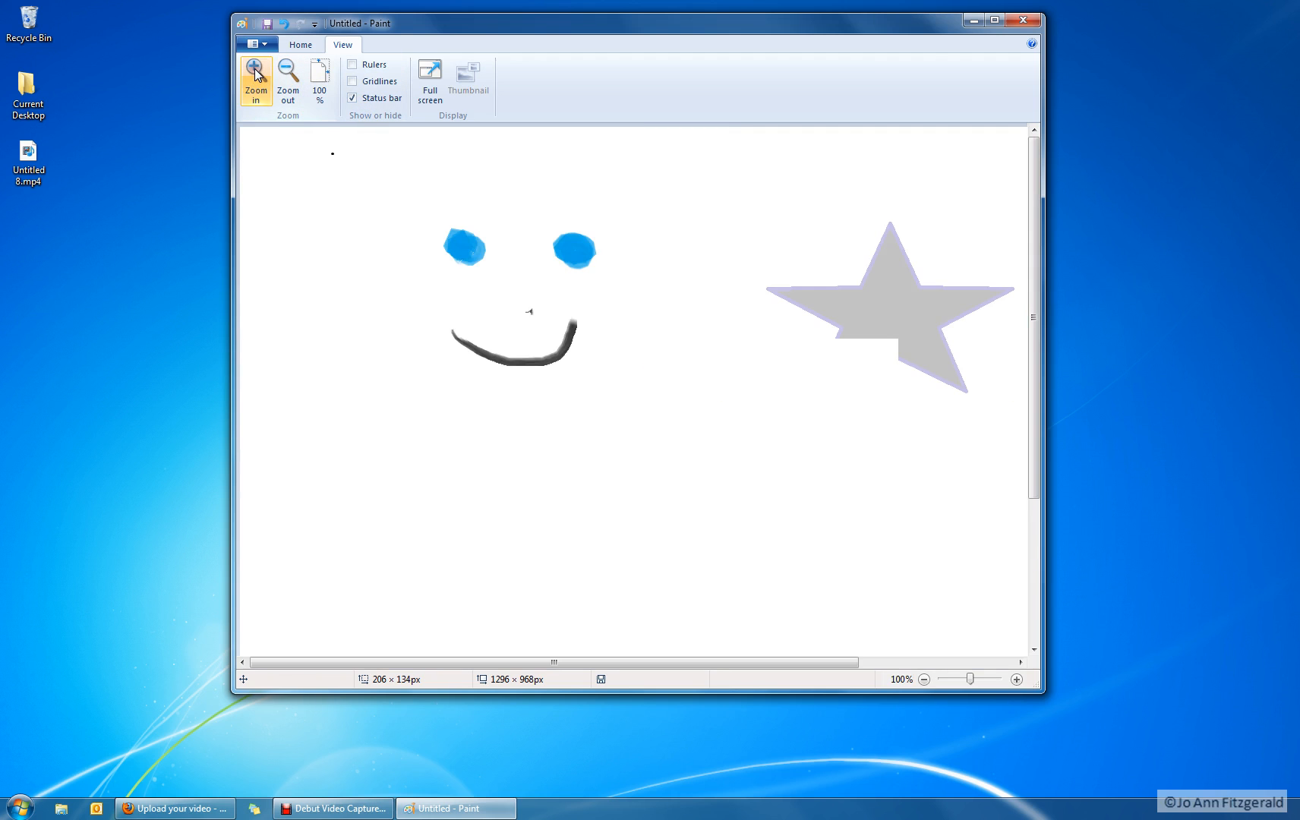
Step: Cut a rectangular selection of about 102 × 61 px around the small black dot above the face
{"action": "left_click", "coordinate": [294, 45]}
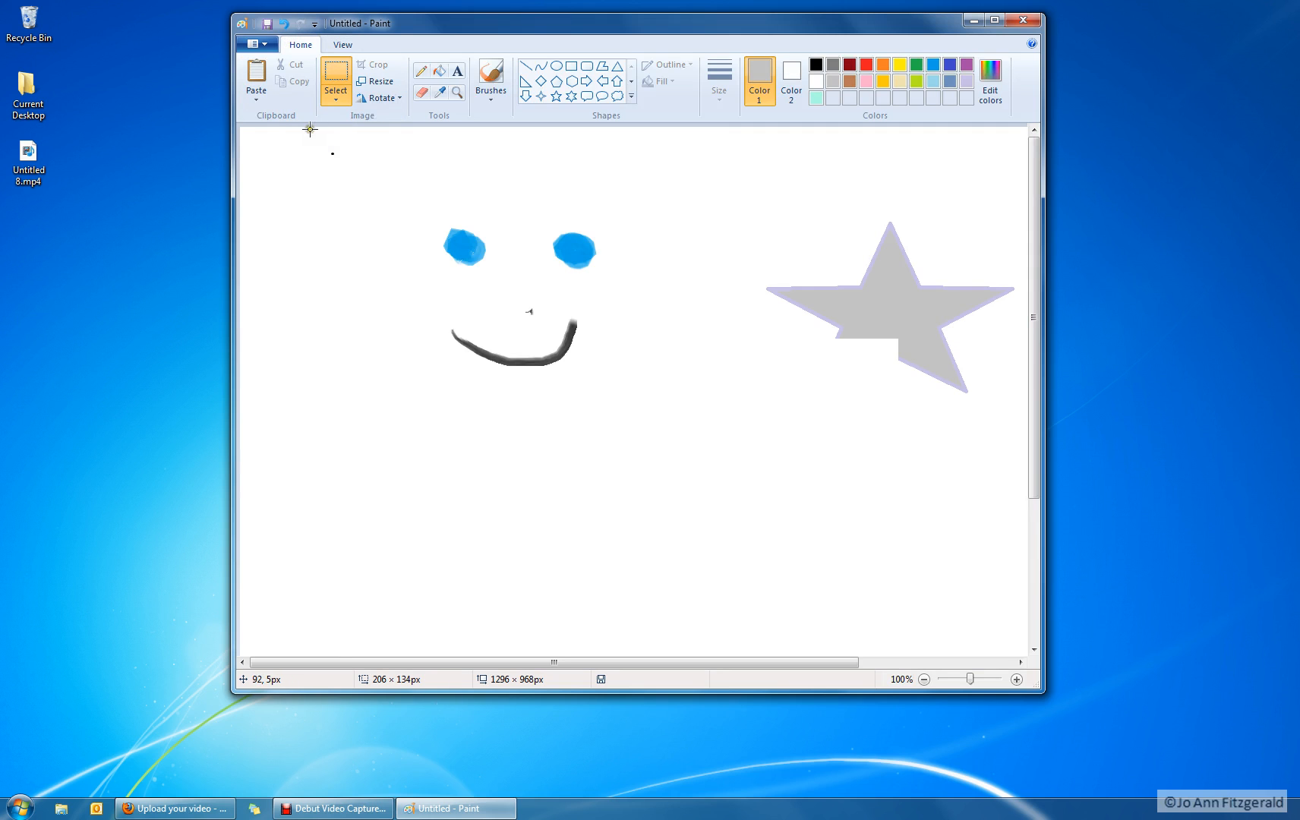
{"action": "left_click", "coordinate": [339, 76]}
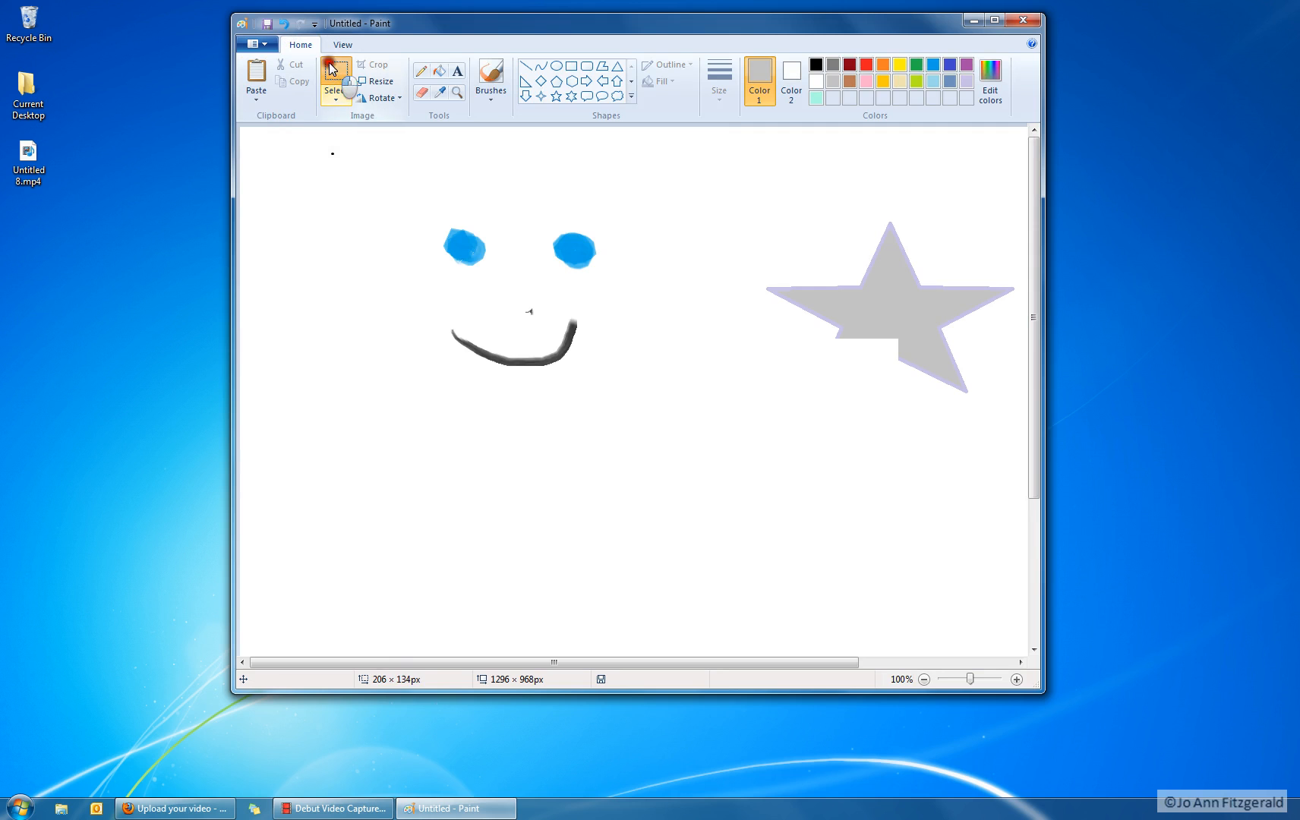
{"action": "left_click", "coordinate": [306, 136]}
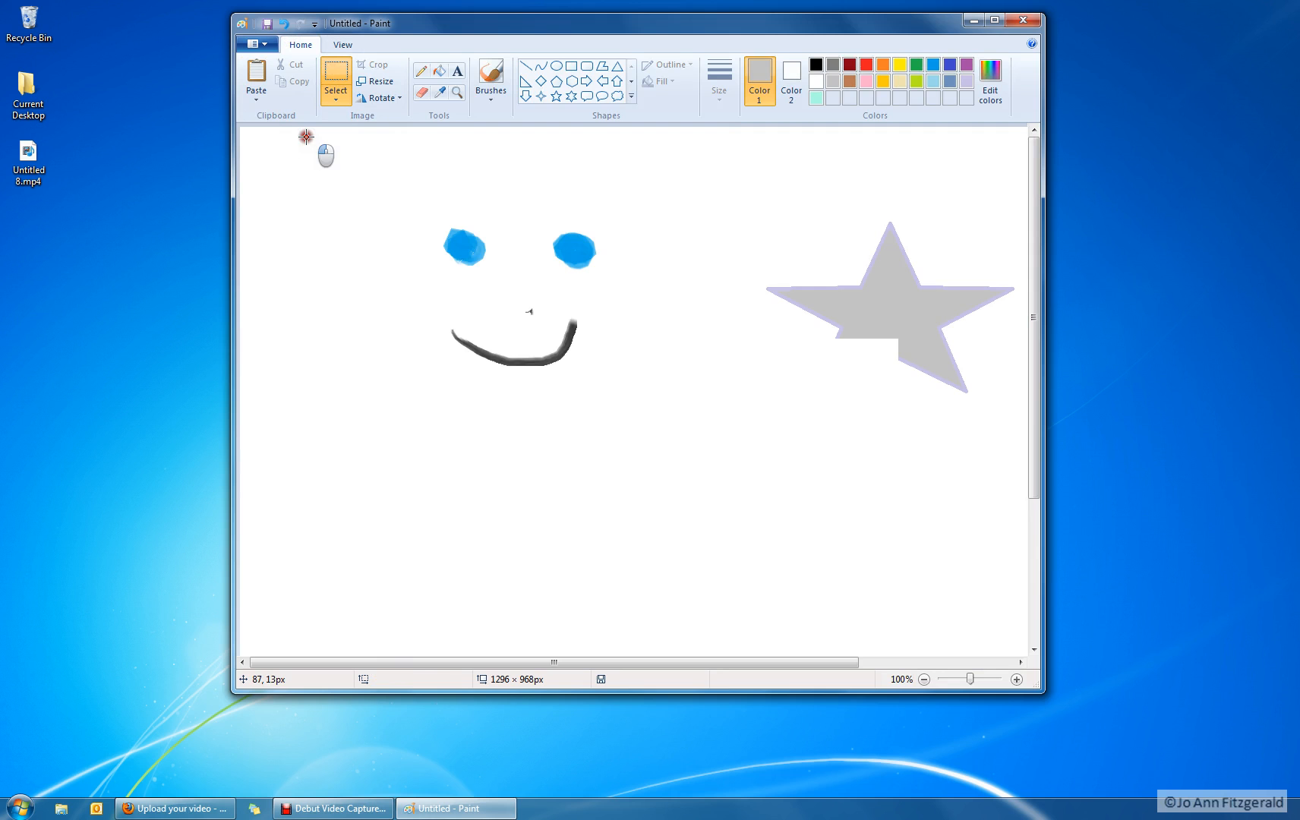
{"action": "left_click_drag", "start_coordinate": [306, 136], "coordinate": [383, 183]}
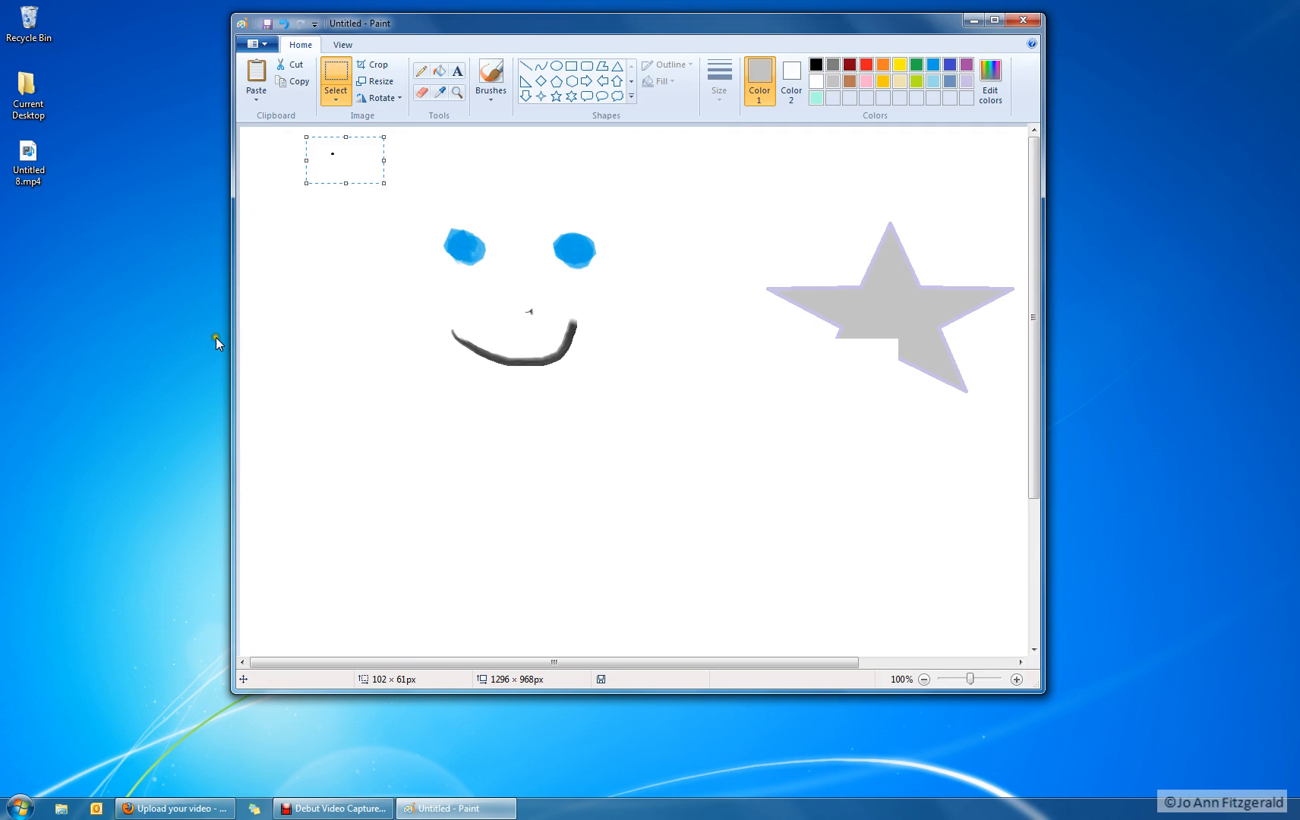
{"action": "left_click", "coordinate": [291, 65]}
Step: Save the drawing as a JPEG file named picture in the personal folder under Documents
{"action": "left_click", "coordinate": [256, 47]}
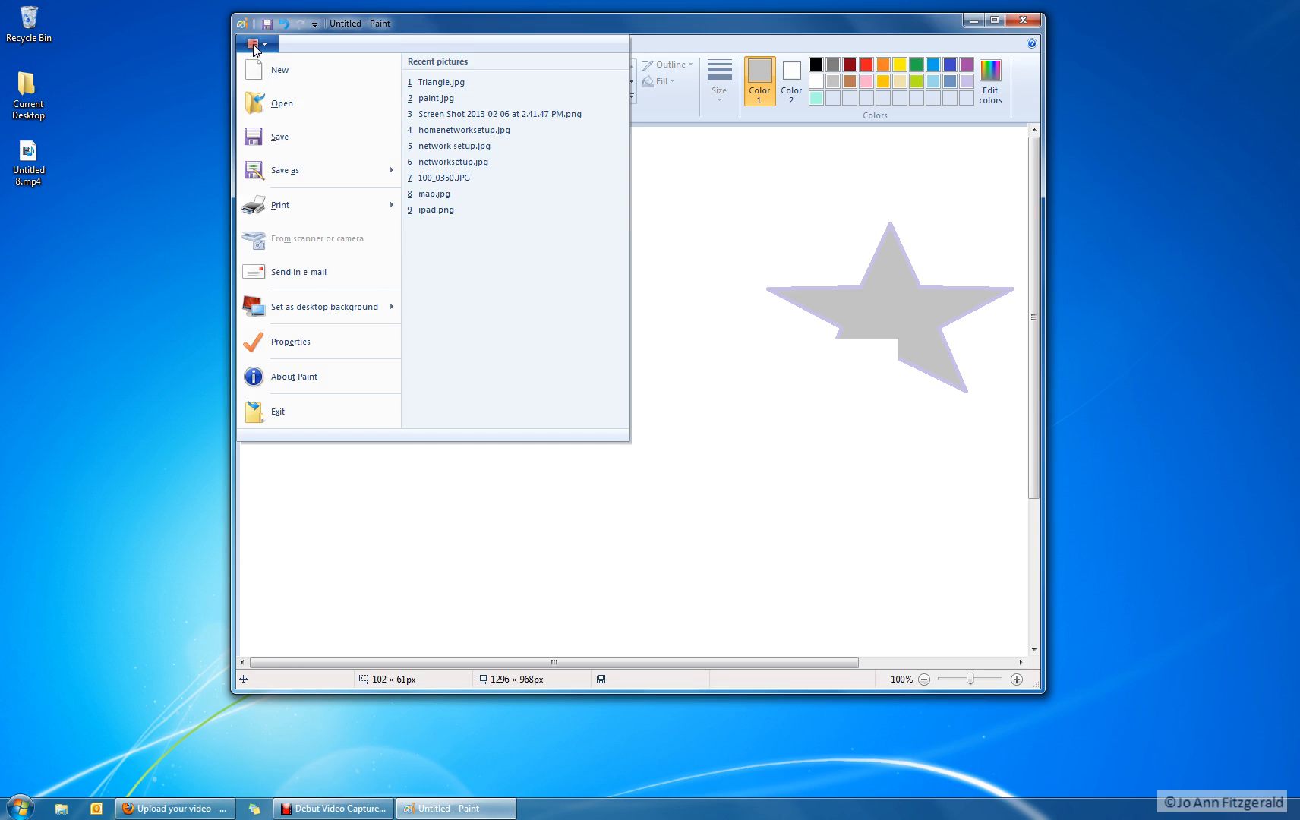
{"action": "left_click", "coordinate": [285, 169]}
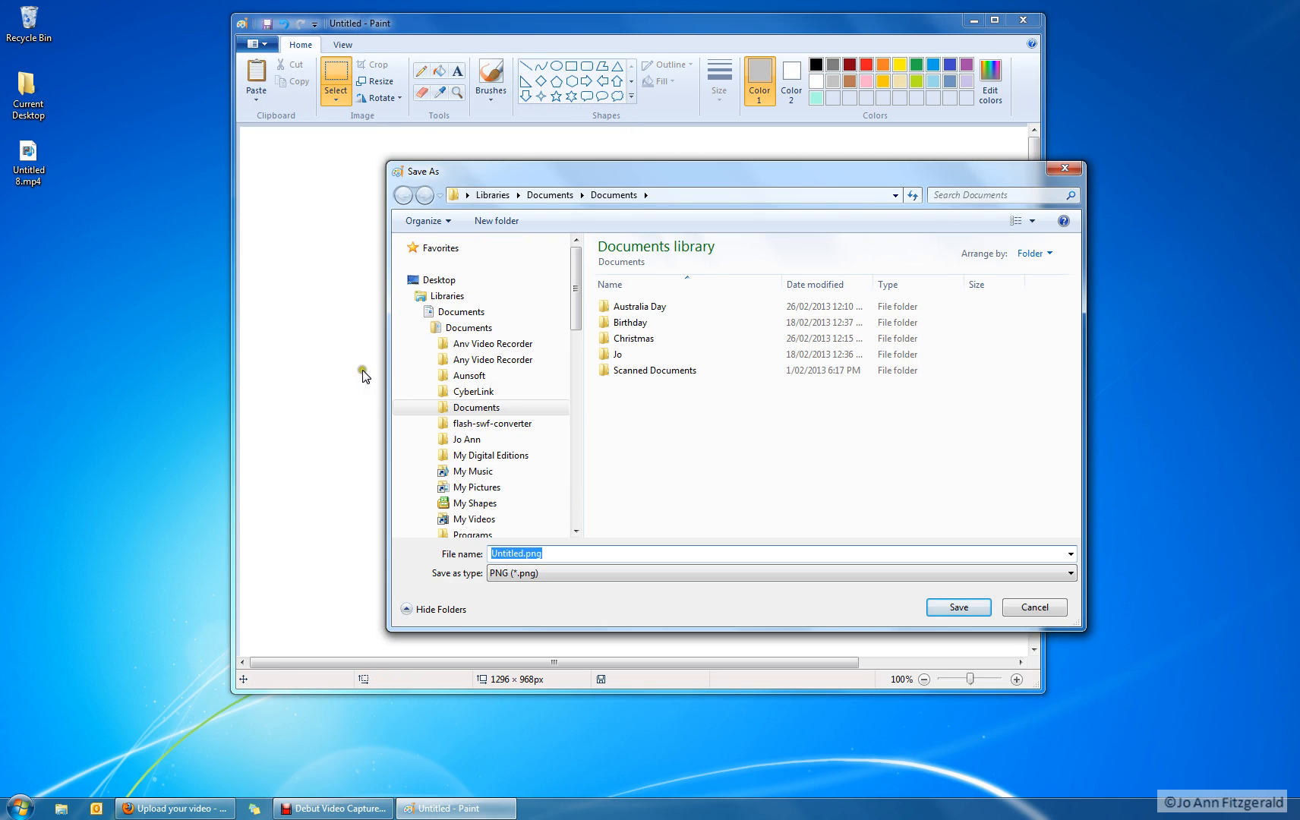
{"action": "left_click", "coordinate": [459, 441]}
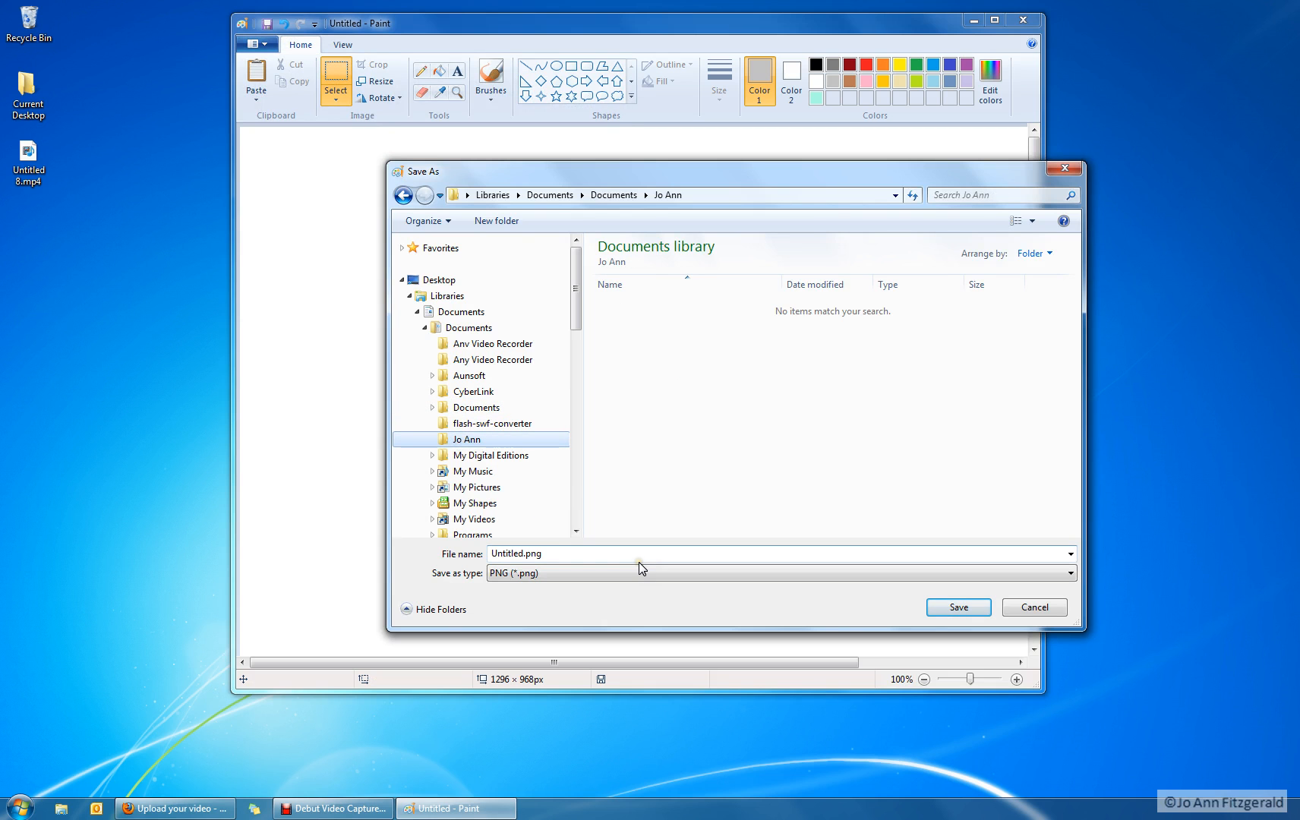
{"action": "left_click", "coordinate": [514, 577]}
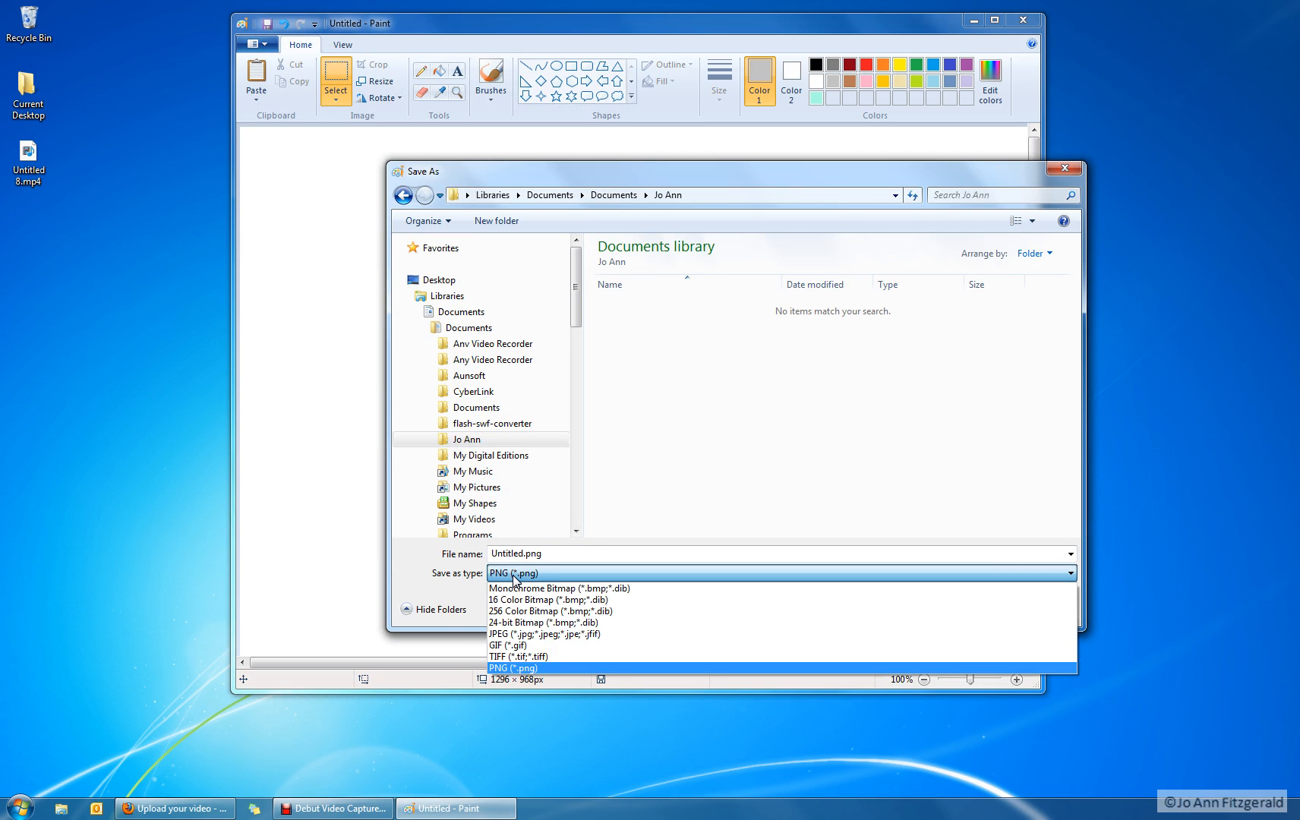
{"action": "left_click", "coordinate": [507, 633]}
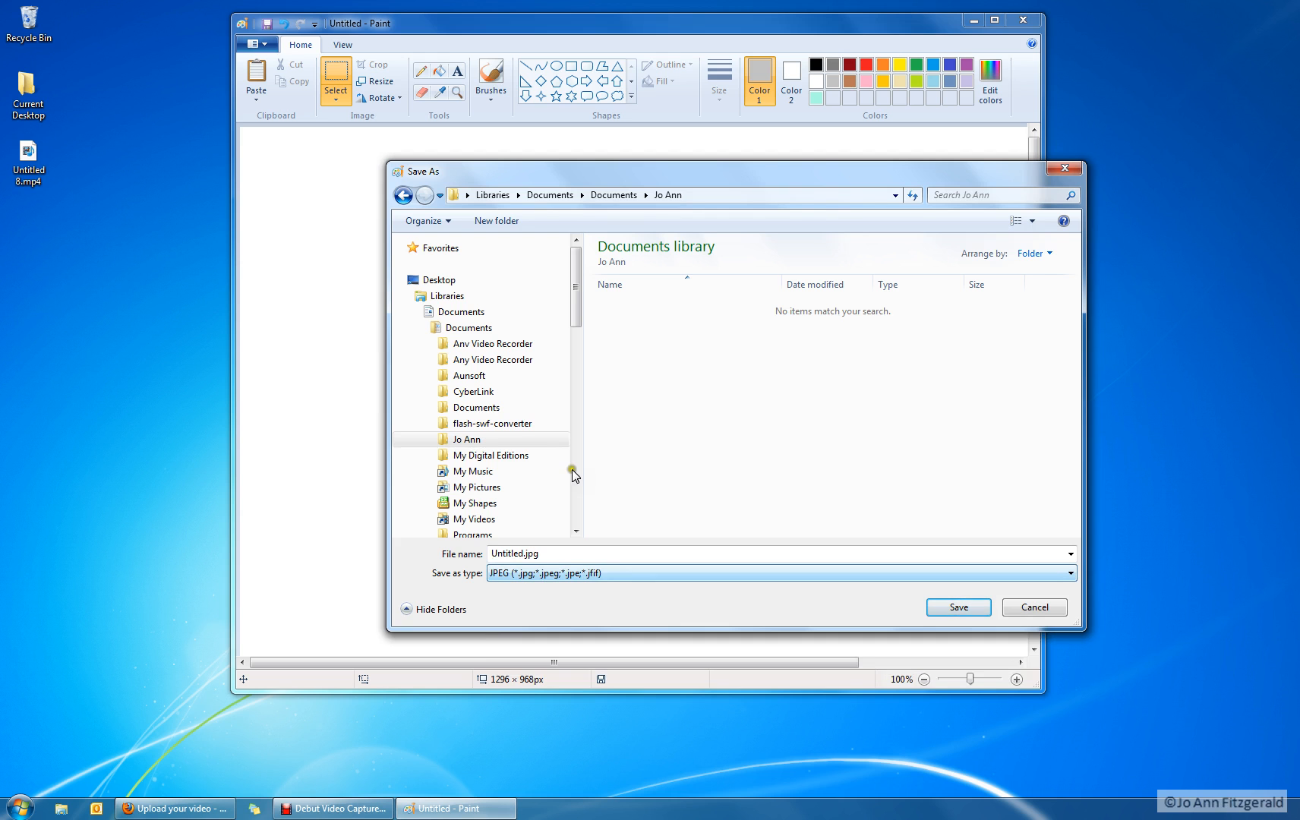
{"action": "left_click", "coordinate": [554, 555]}
{"action": "double_click", "coordinate": [554, 556]}
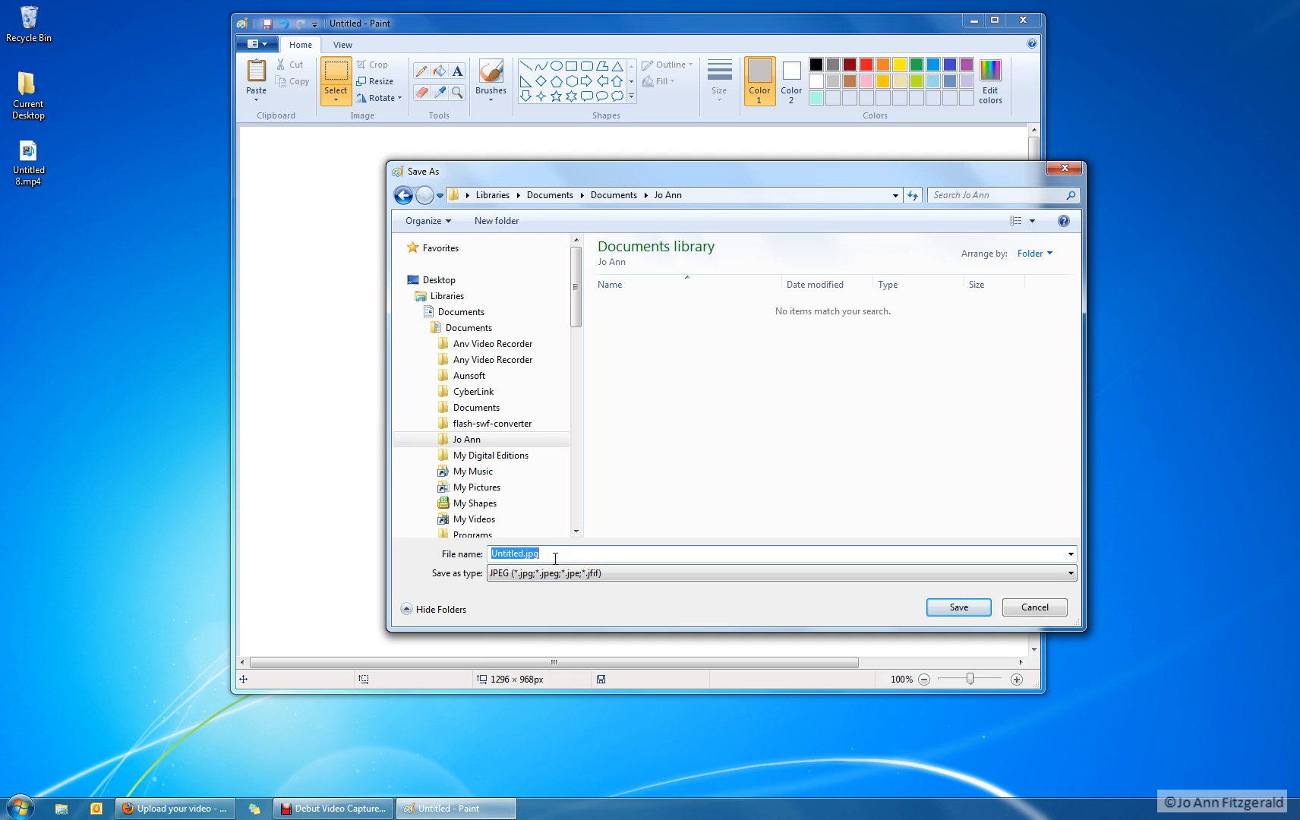
{"action": "type", "text": "picture"}
{"action": "left_click", "coordinate": [959, 609]}
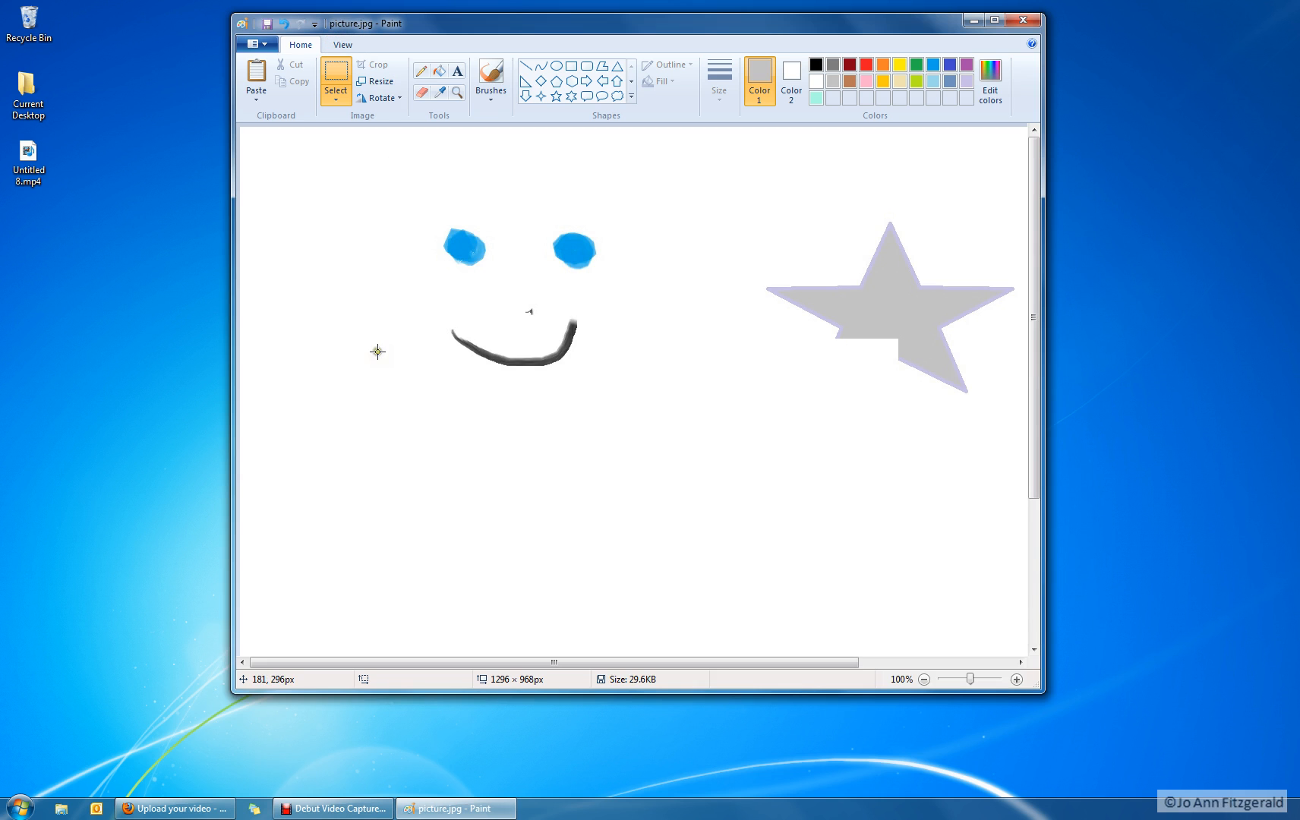
Step: Set the saved picture as the desktop background
{"action": "left_click", "coordinate": [256, 43]}
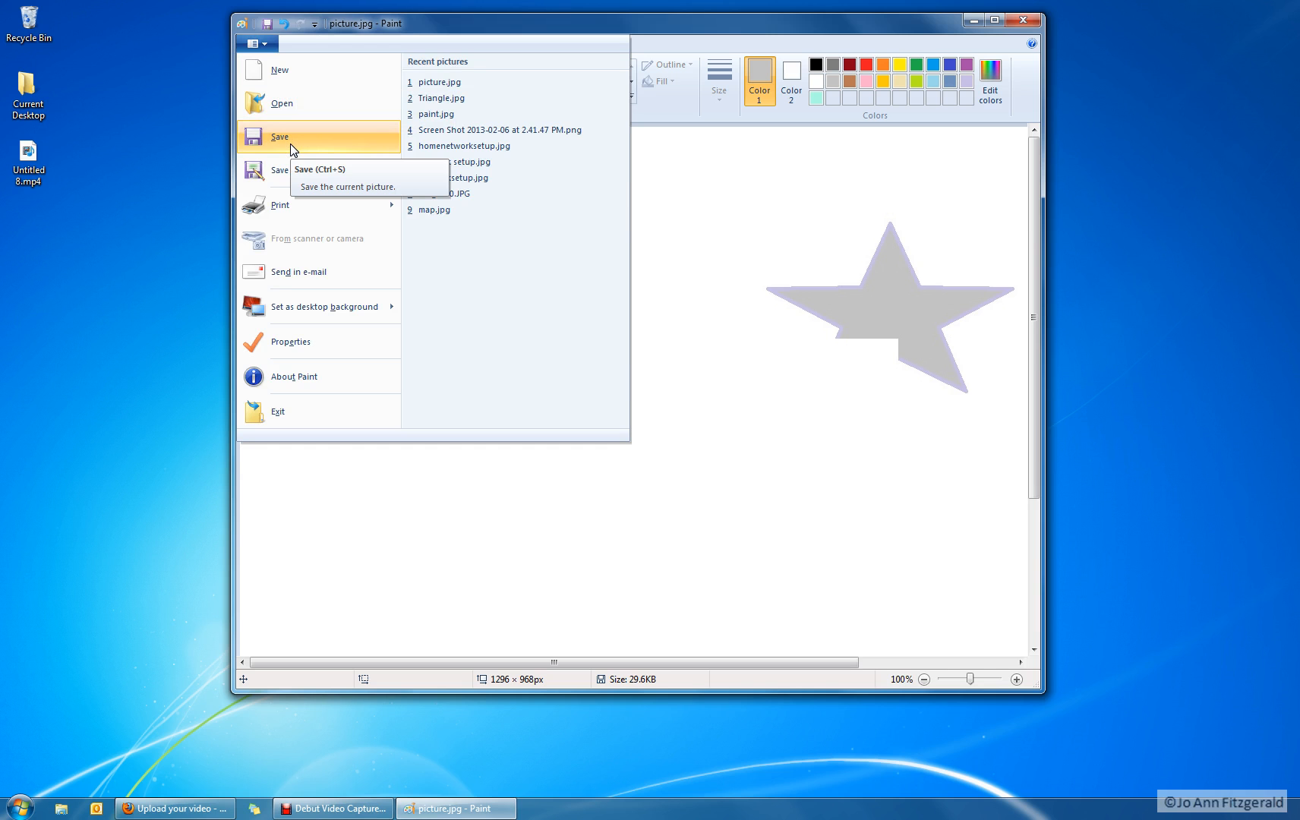
{"action": "mouse_move", "coordinate": [297, 177]}
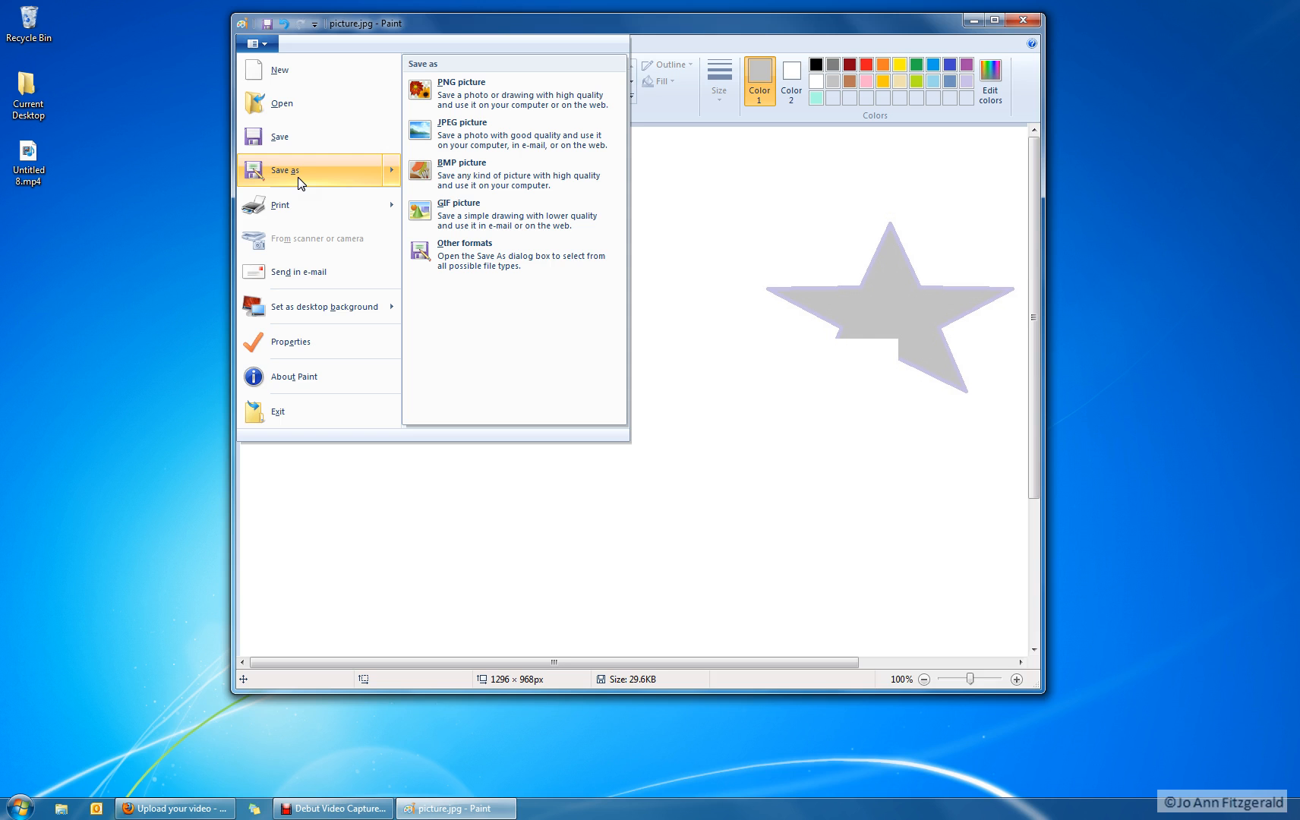
{"action": "mouse_move", "coordinate": [304, 222]}
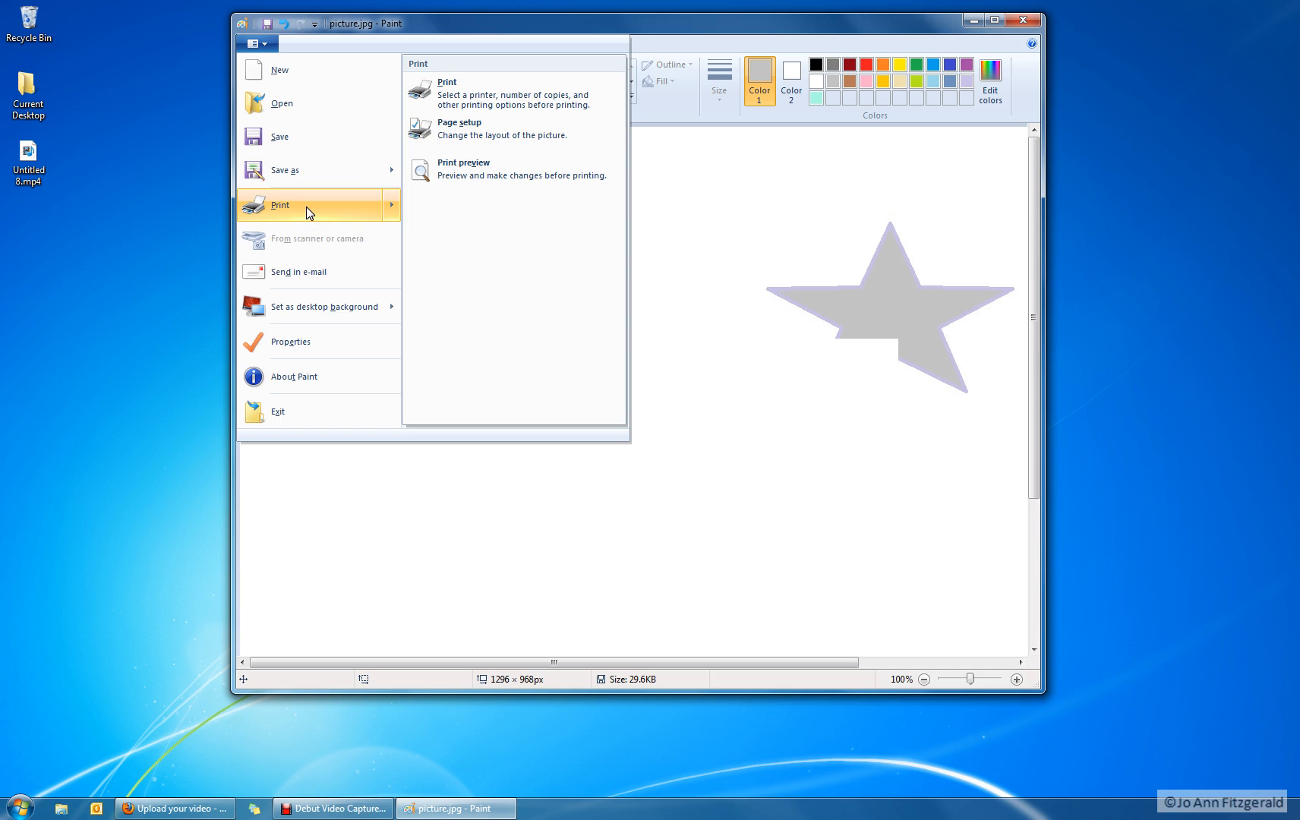
{"action": "mouse_move", "coordinate": [332, 311]}
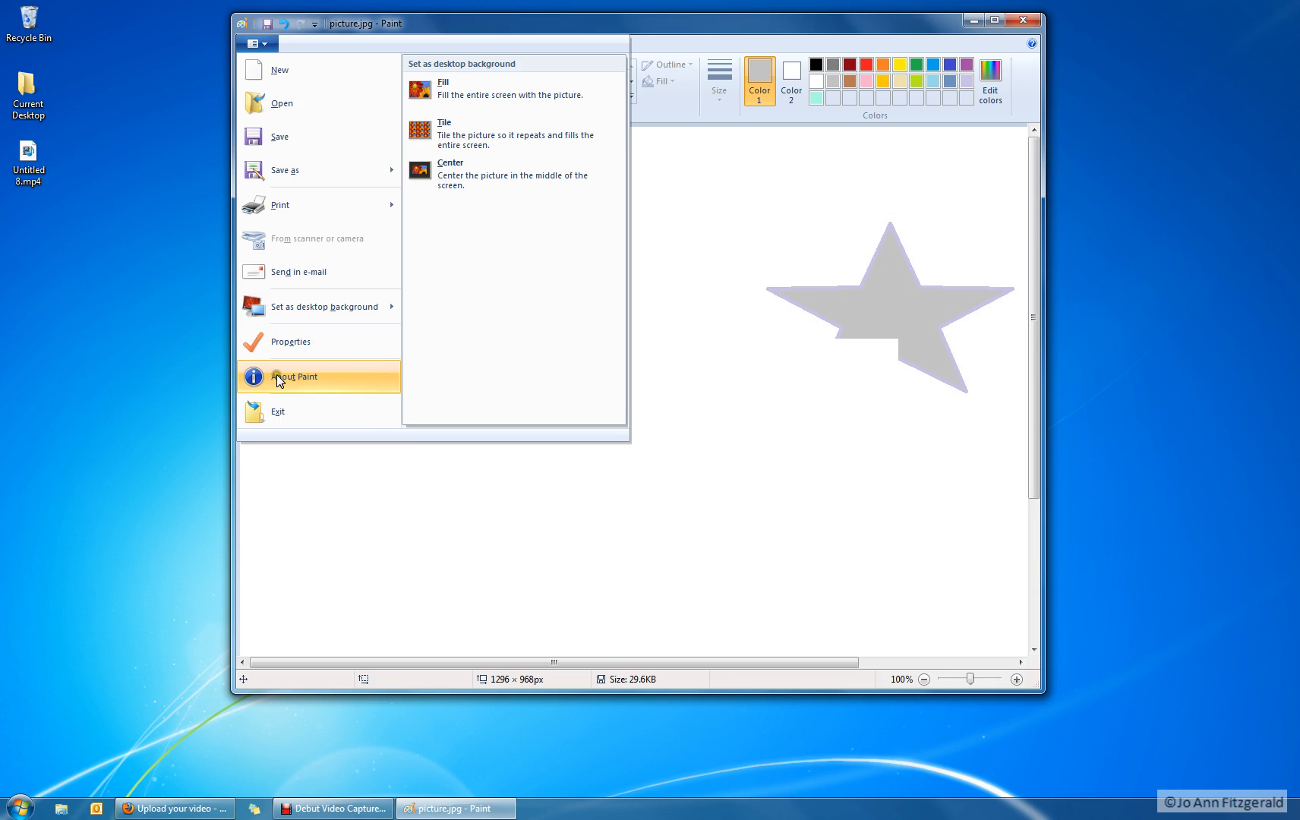
{"action": "left_click", "coordinate": [289, 307]}
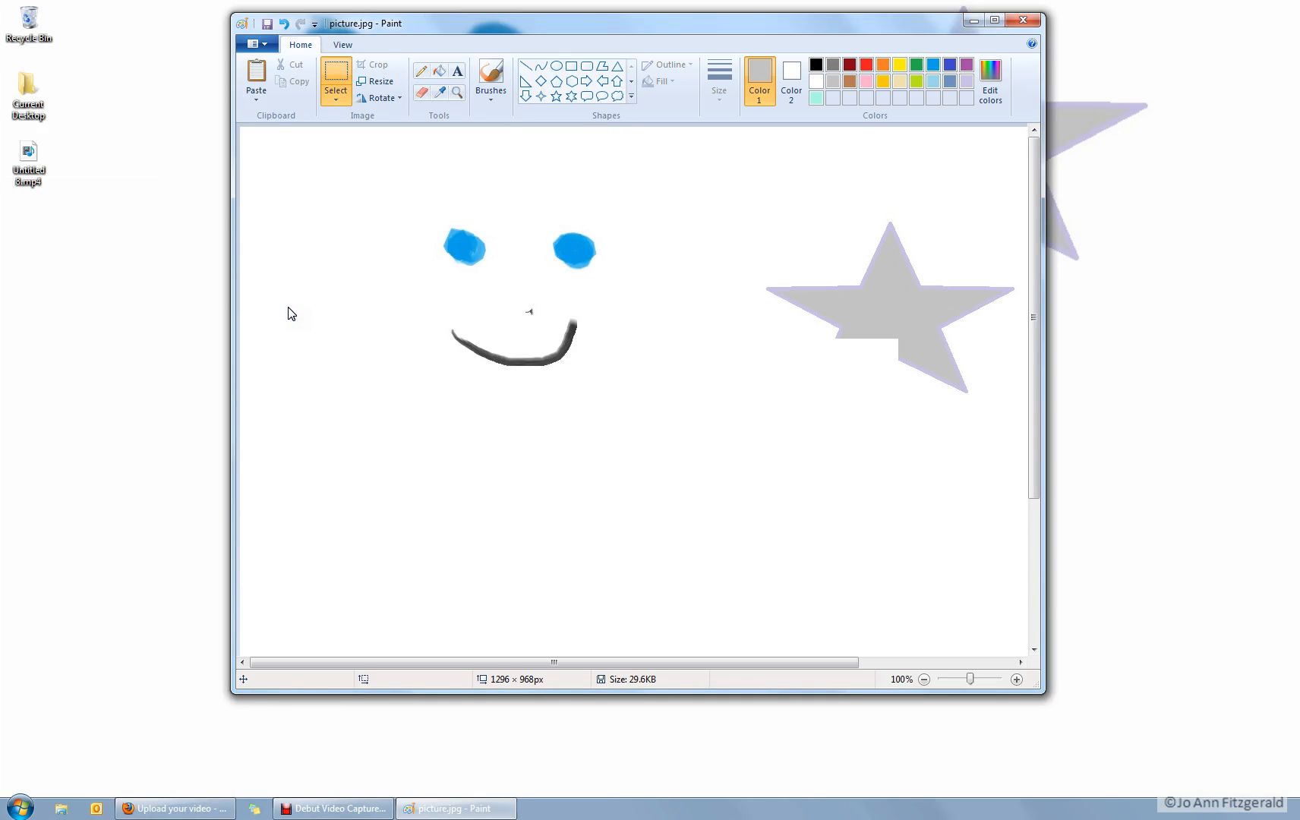
Step: Minimize the drawing window to view the desktop background, restore it, and minimize it once more
{"action": "left_click", "coordinate": [973, 21]}
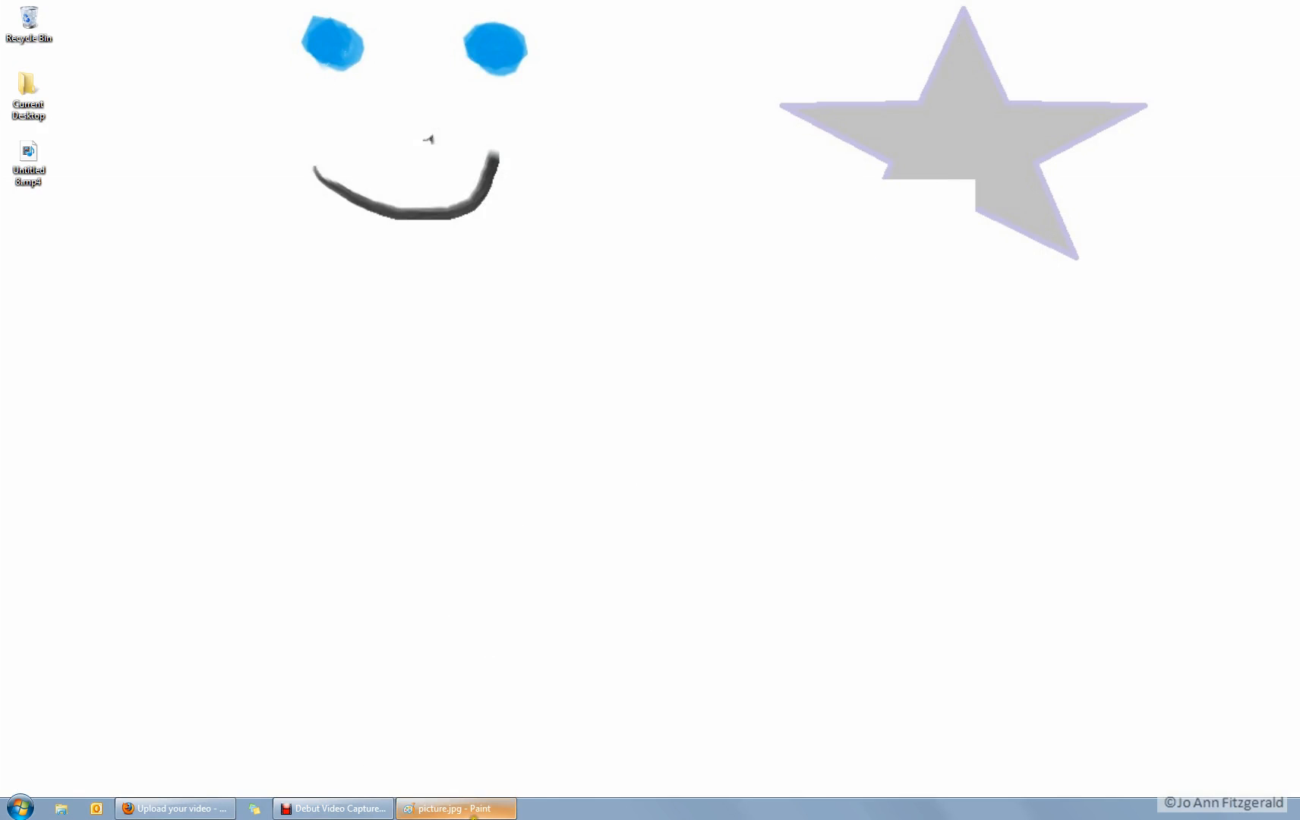
{"action": "left_click", "coordinate": [473, 809]}
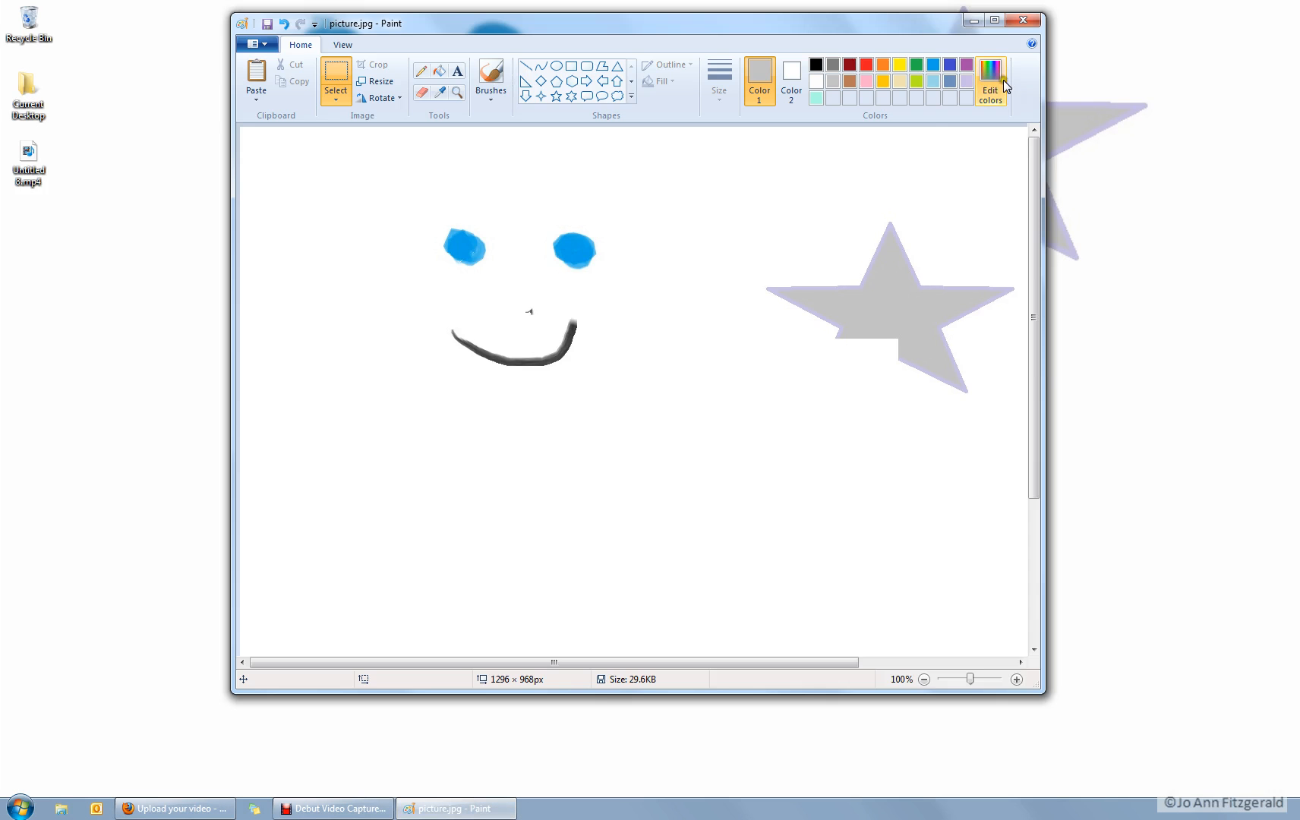
{"action": "left_click", "coordinate": [973, 18]}
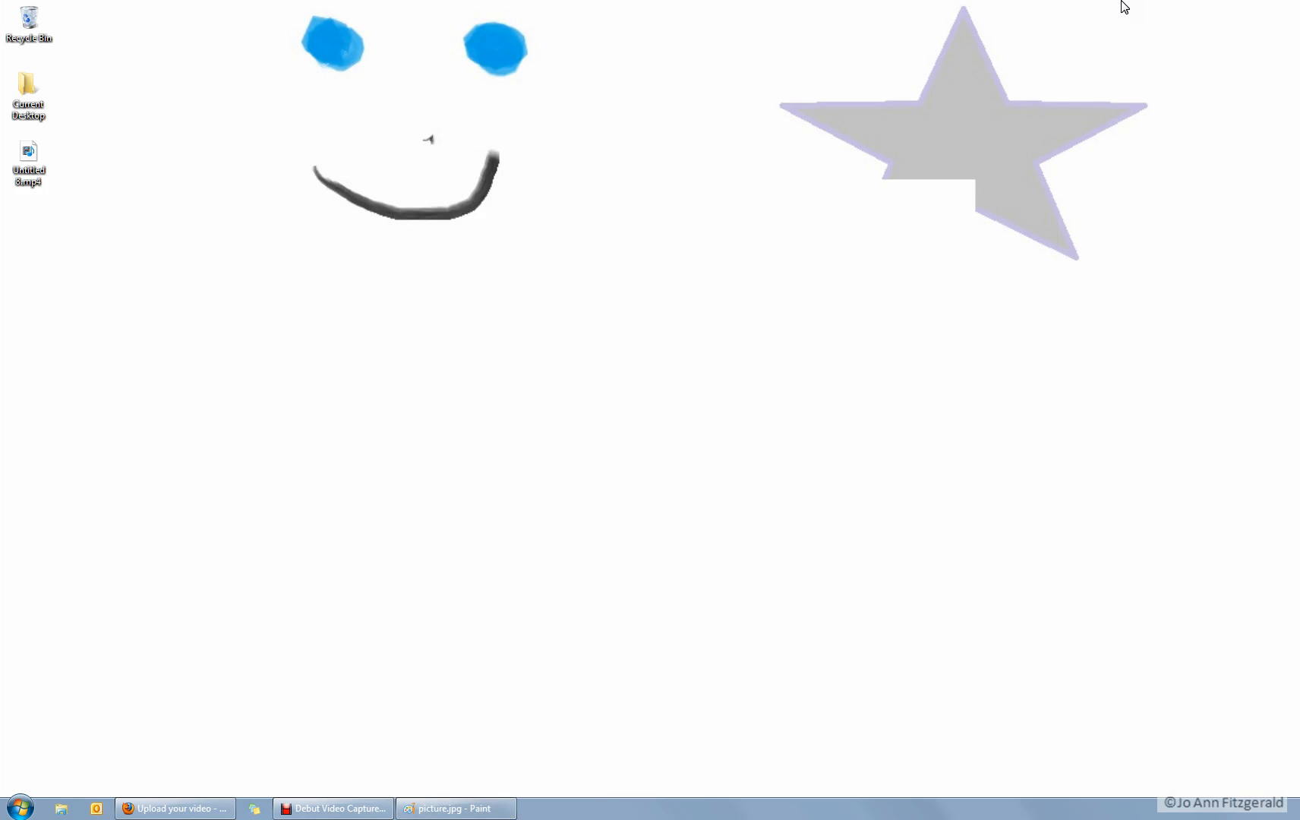
Step: Restore the picture.jpg window and exit the program
{"action": "left_click", "coordinate": [447, 808]}
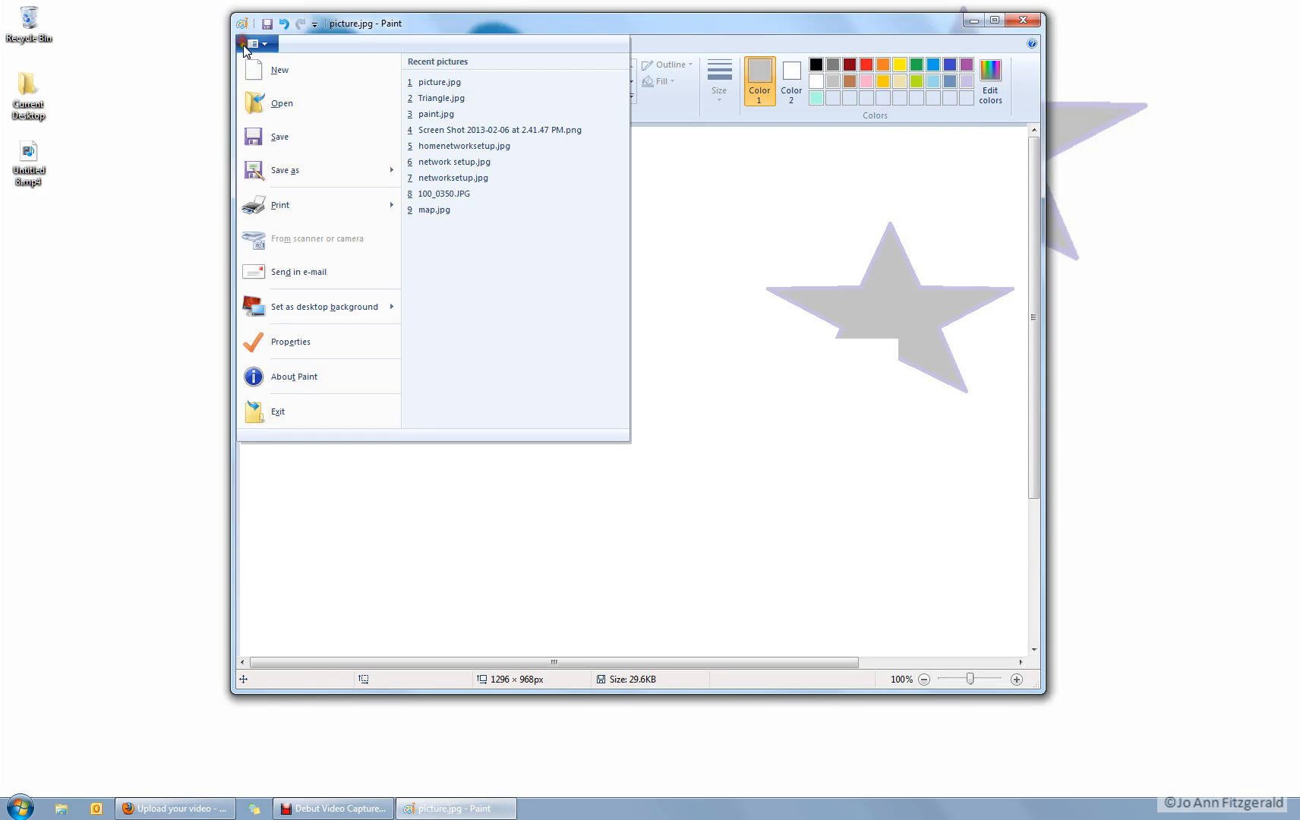
{"action": "left_click", "coordinate": [243, 41]}
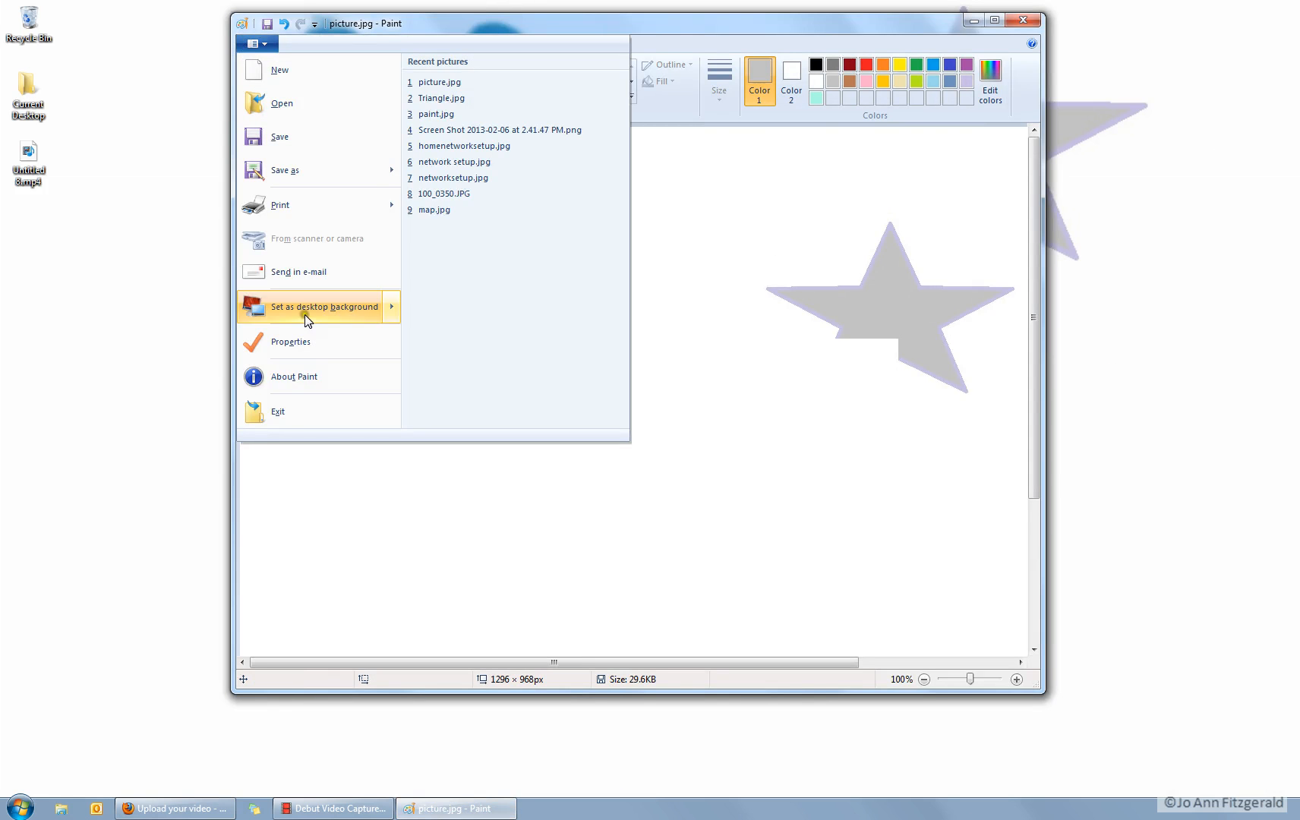
{"action": "left_click", "coordinate": [290, 412]}
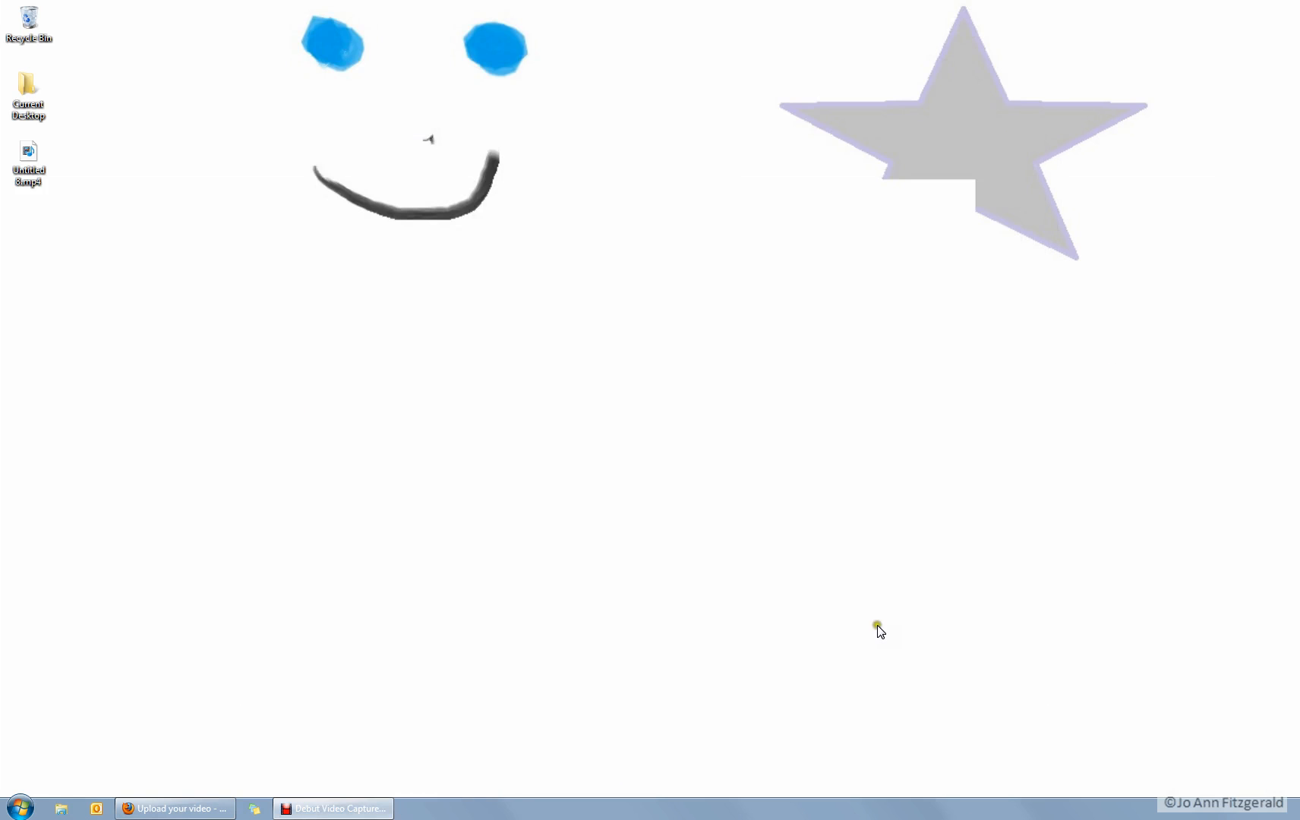